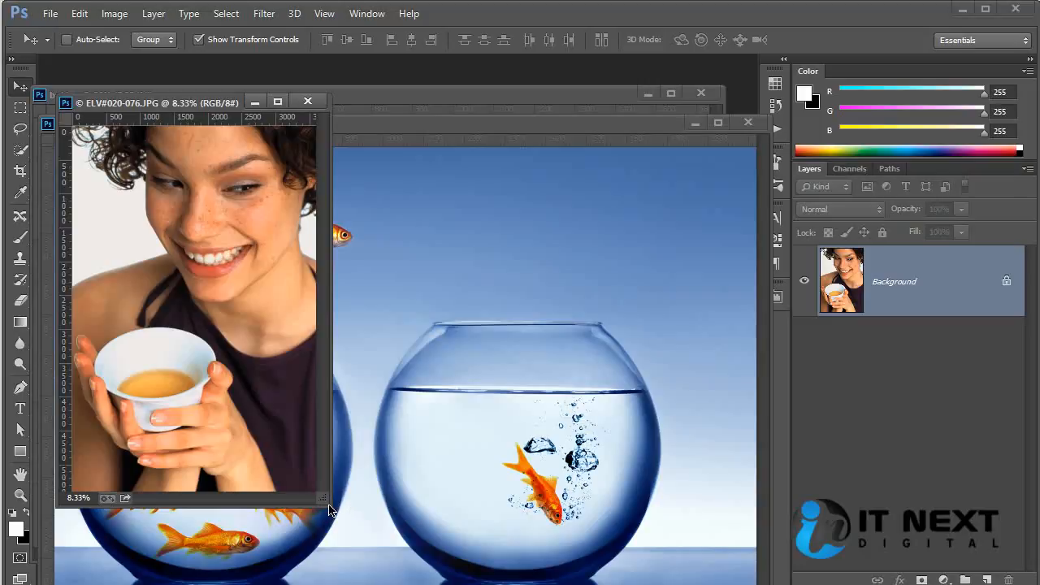
Step: Enlarge the portrait photo's window and resize the image to 3500 pixels high with its proportions kept
{"action": "left_click_drag", "start_coordinate": [326, 504], "coordinate": [504, 568]}
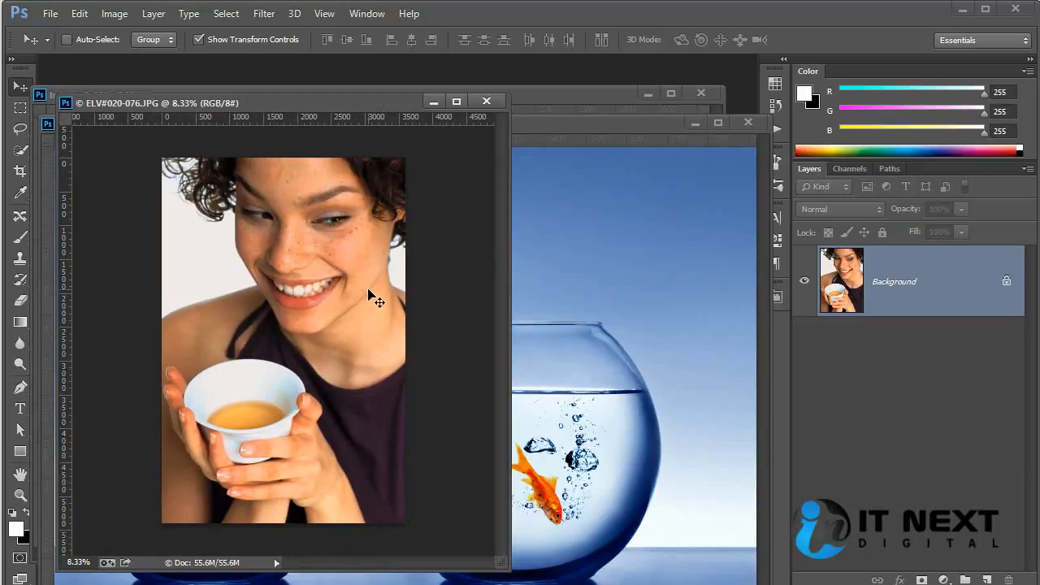
{"action": "key", "text": "ctrl+alt+i"}
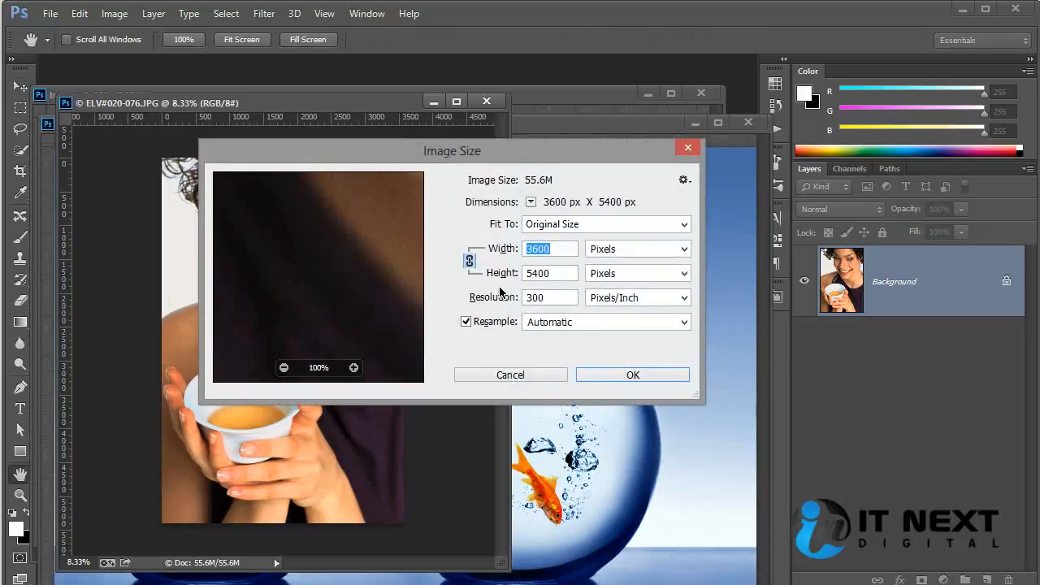
{"action": "double_click", "coordinate": [557, 274]}
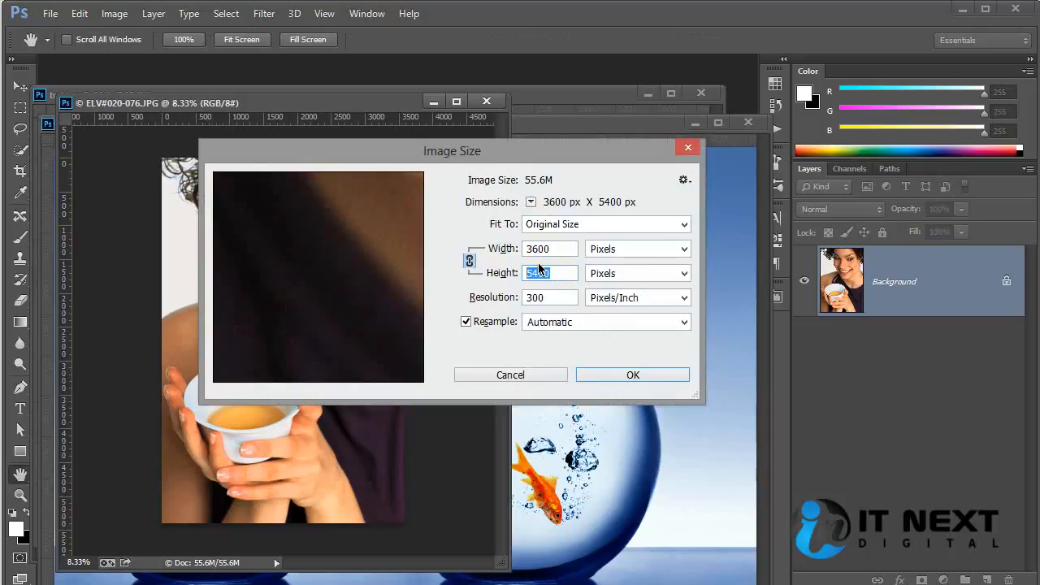
{"action": "type", "text": "3500"}
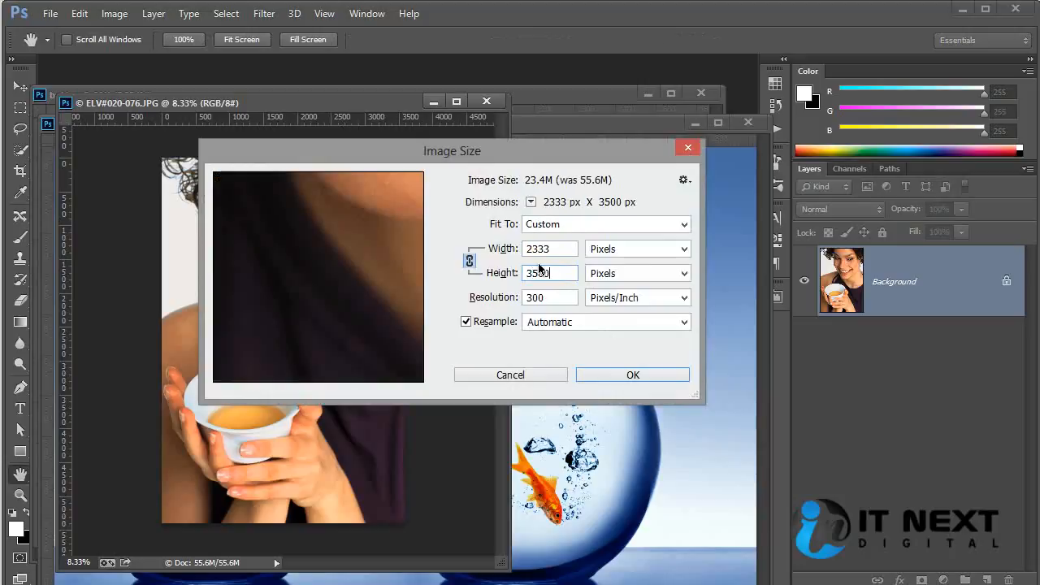
{"action": "left_click", "coordinate": [608, 370]}
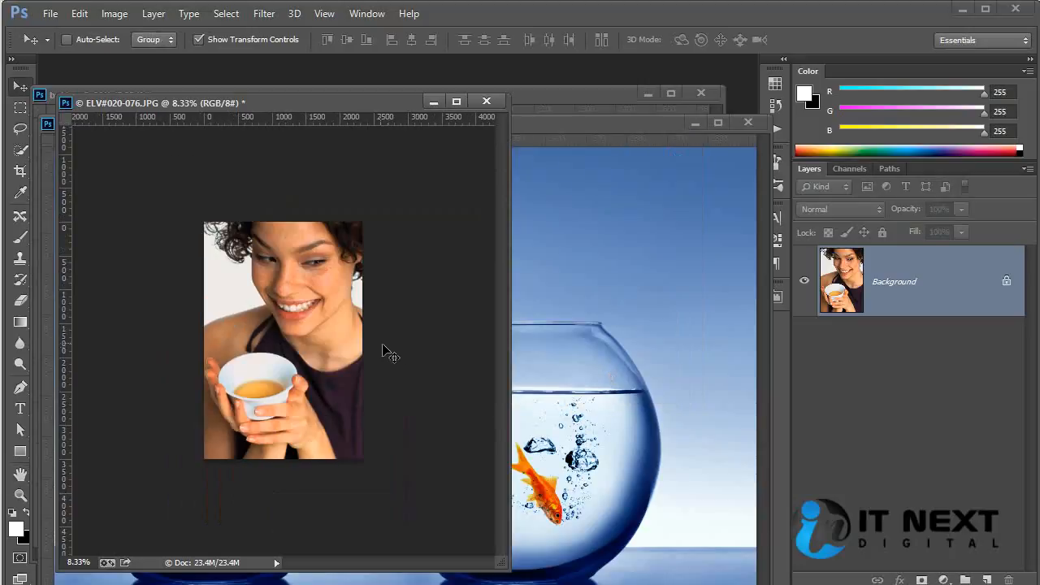
Step: Add a Hue/Saturation adjustment layer above the portrait and lower the Yellows saturation to -26
{"action": "key", "text": "ctrl+plus"}
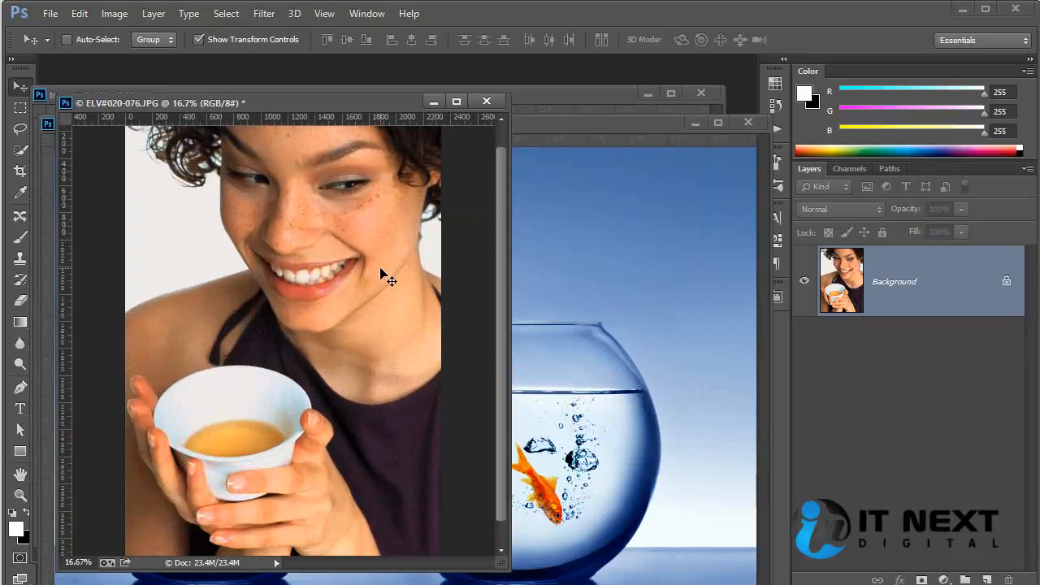
{"action": "left_click", "coordinate": [944, 579]}
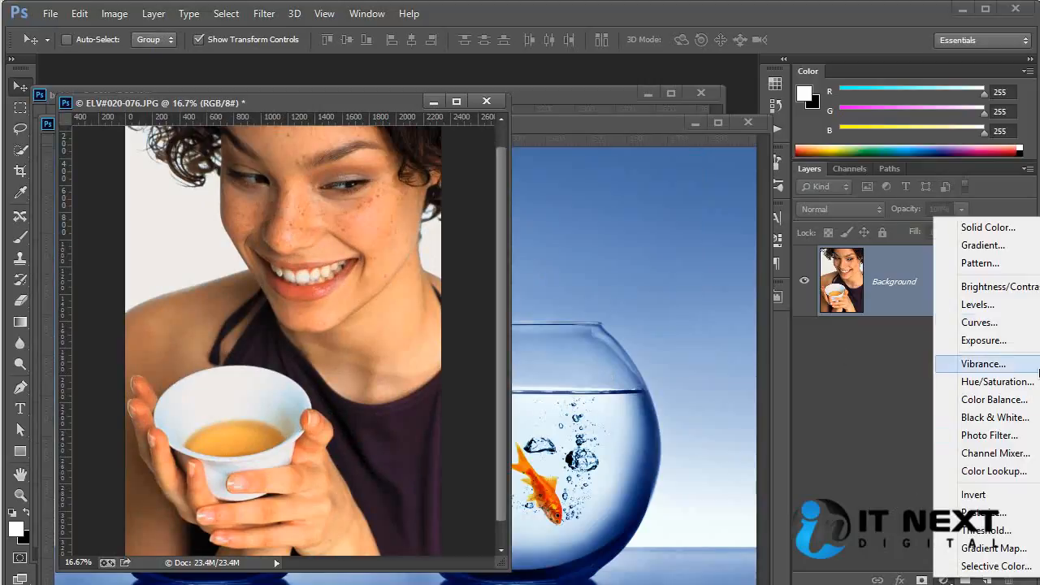
{"action": "left_click", "coordinate": [979, 377]}
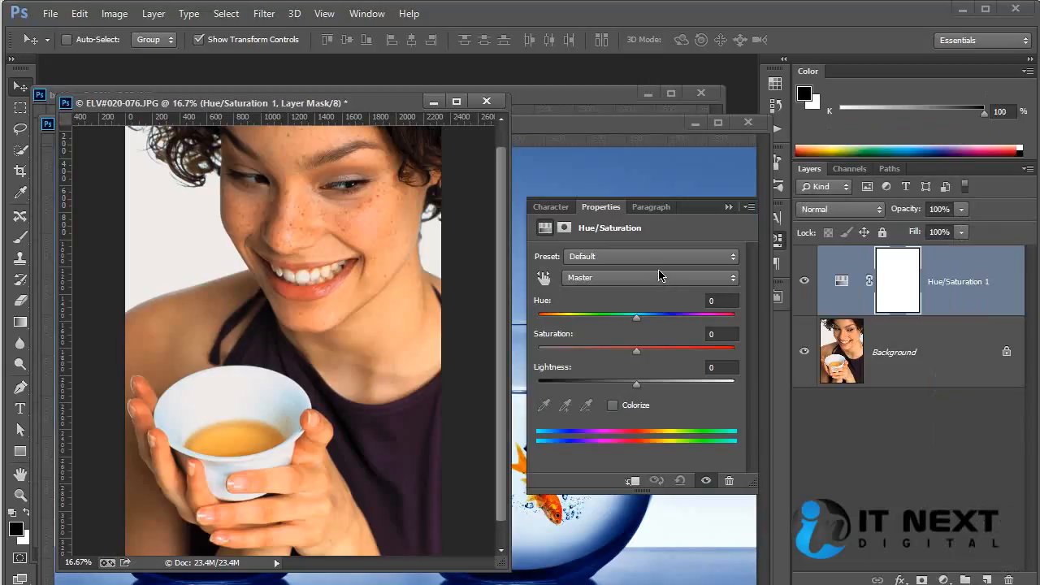
{"action": "left_click", "coordinate": [617, 281]}
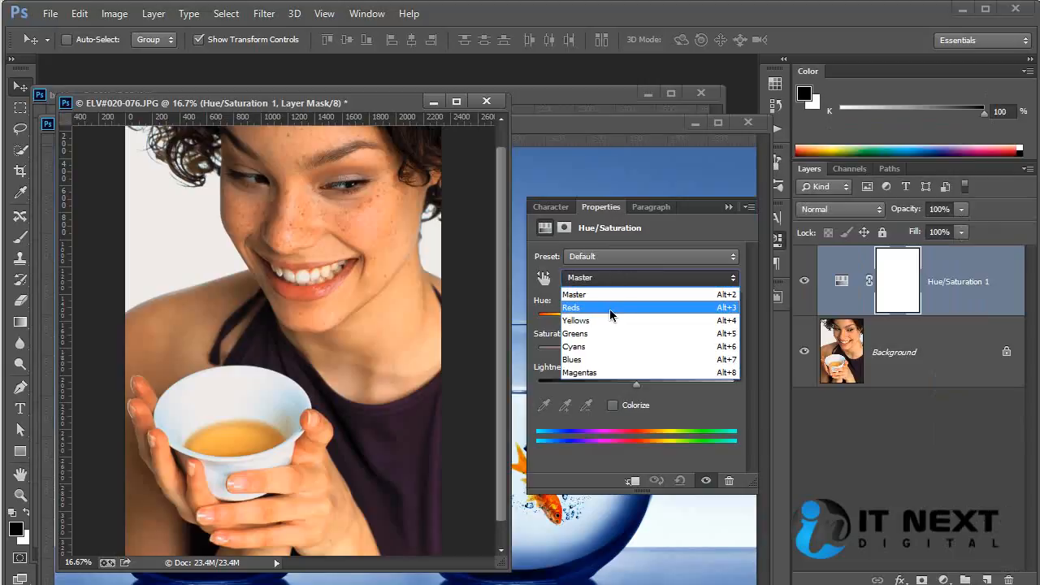
{"action": "left_click", "coordinate": [610, 309]}
{"action": "left_click_drag", "start_coordinate": [637, 350], "coordinate": [612, 358]}
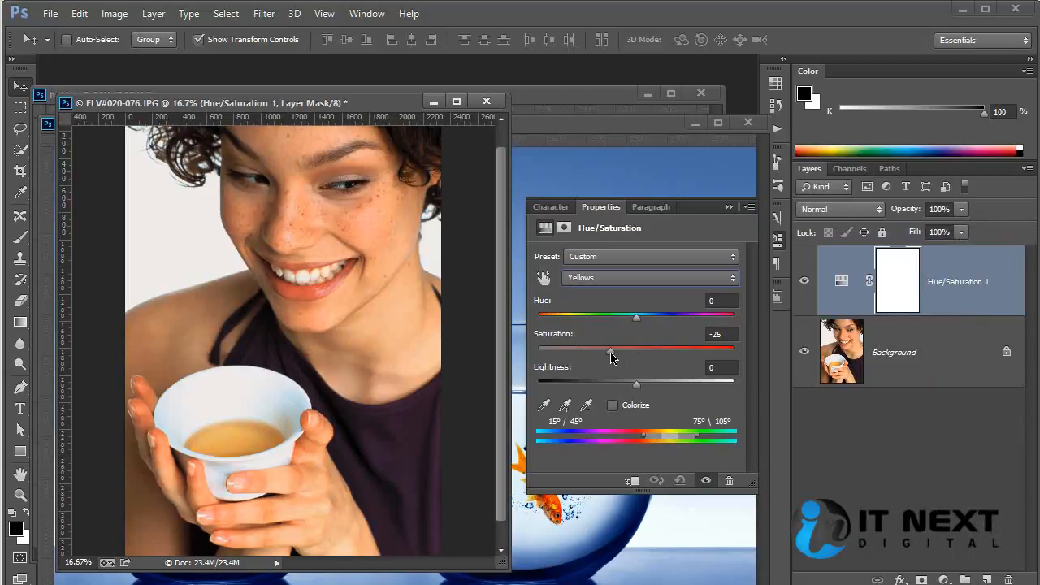
Step: Lower the Reds saturation of the Hue/Saturation adjustment layer to about -29
{"action": "left_click", "coordinate": [627, 281]}
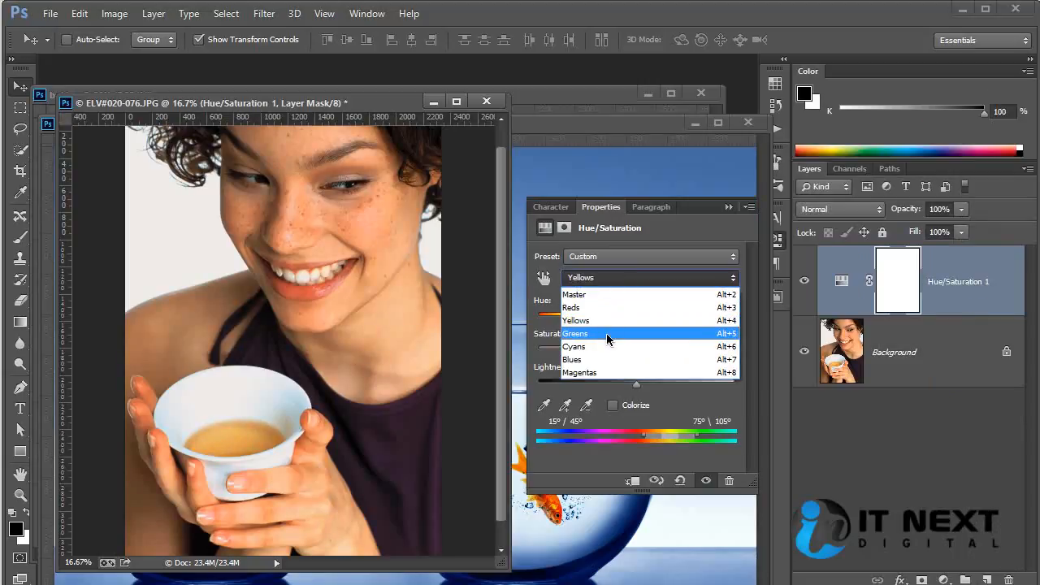
{"action": "left_click", "coordinate": [609, 308]}
{"action": "left_click_drag", "start_coordinate": [639, 358], "coordinate": [604, 358]}
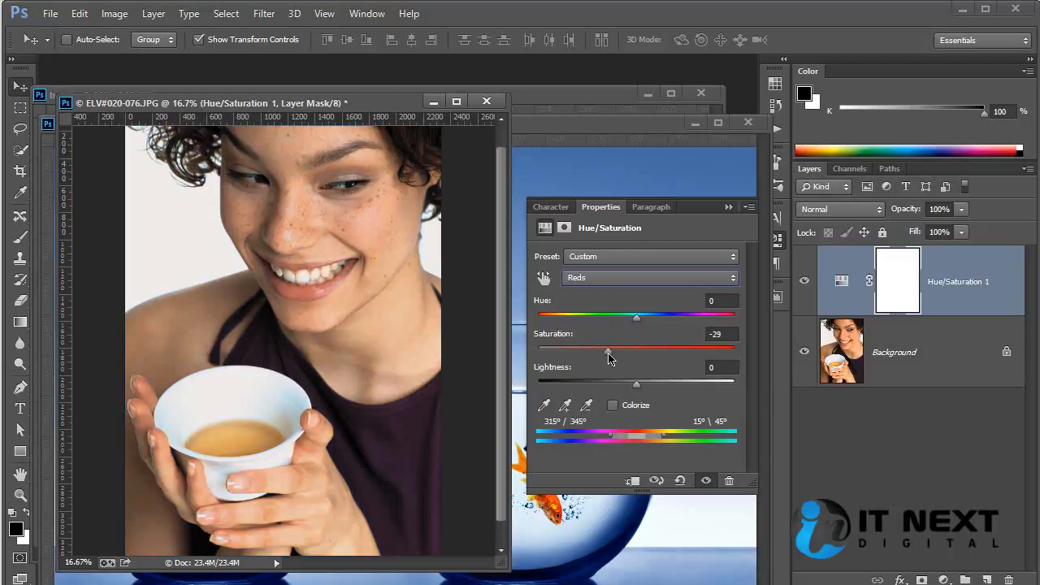
{"action": "left_click", "coordinate": [612, 209]}
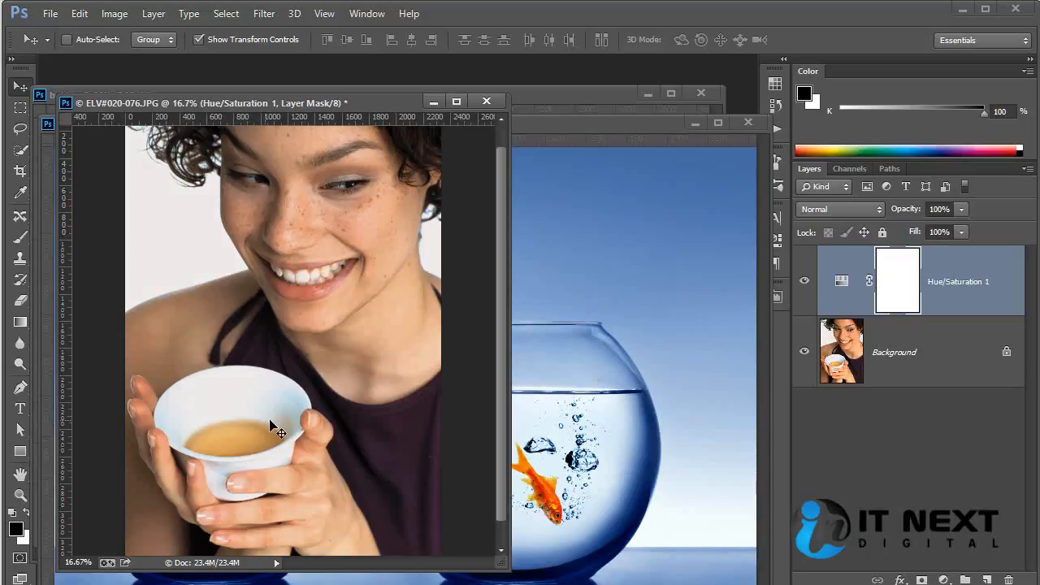
Step: Duplicate the Background layer and stamp the adjusted image into a new merged layer at the top of the stack
{"action": "left_click", "coordinate": [837, 373]}
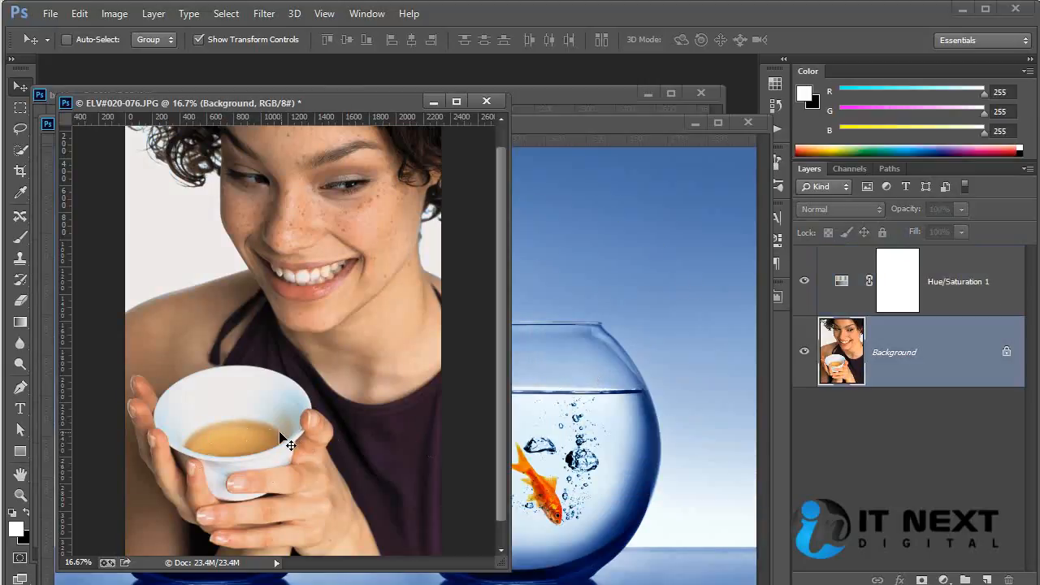
{"action": "key", "text": "ctrl+j"}
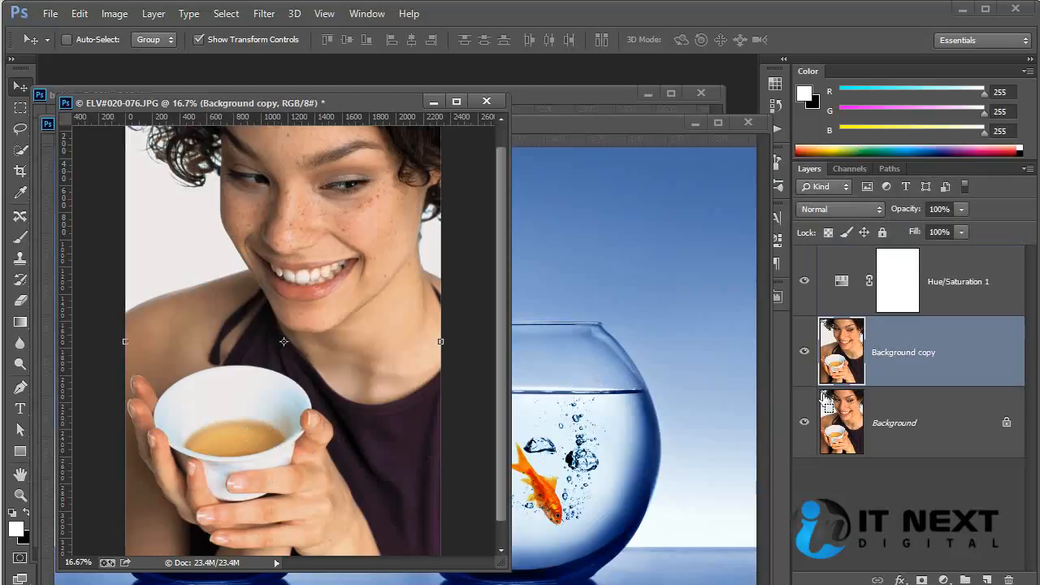
{"action": "left_click", "coordinate": [975, 282], "text": "shift"}
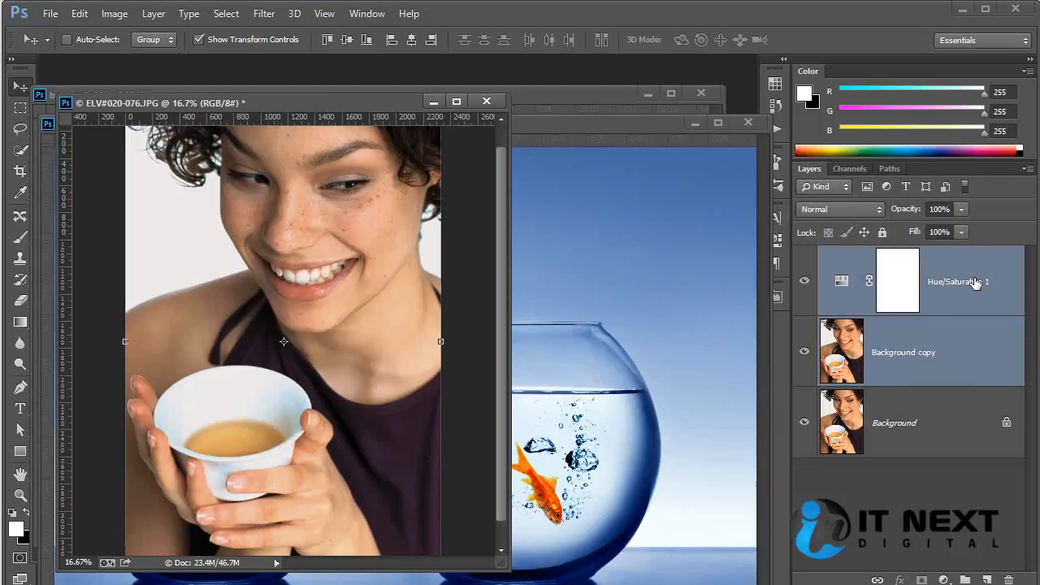
{"action": "key", "text": "ctrl+alt+e"}
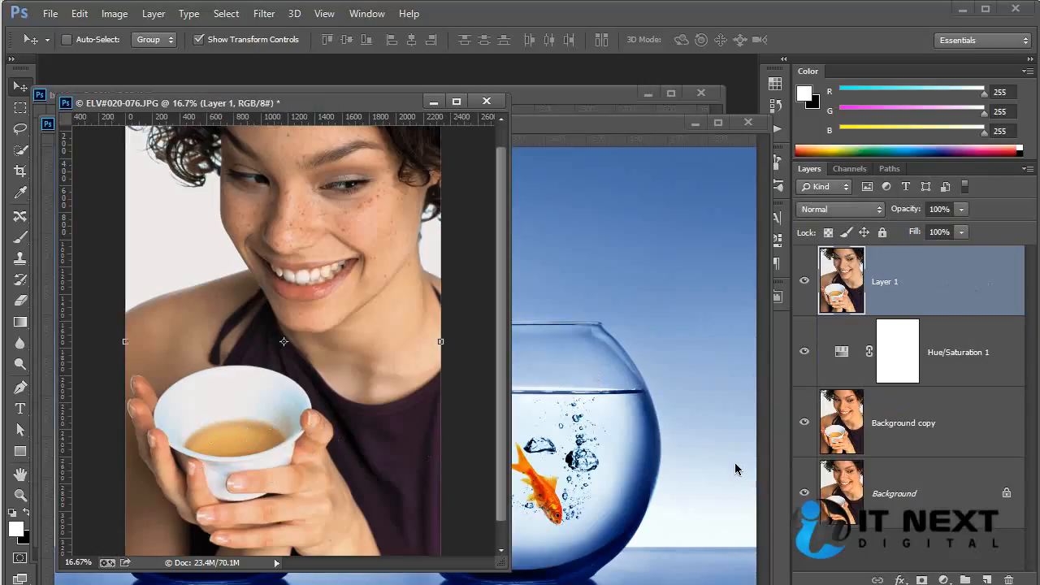
{"action": "left_click", "coordinate": [21, 129]}
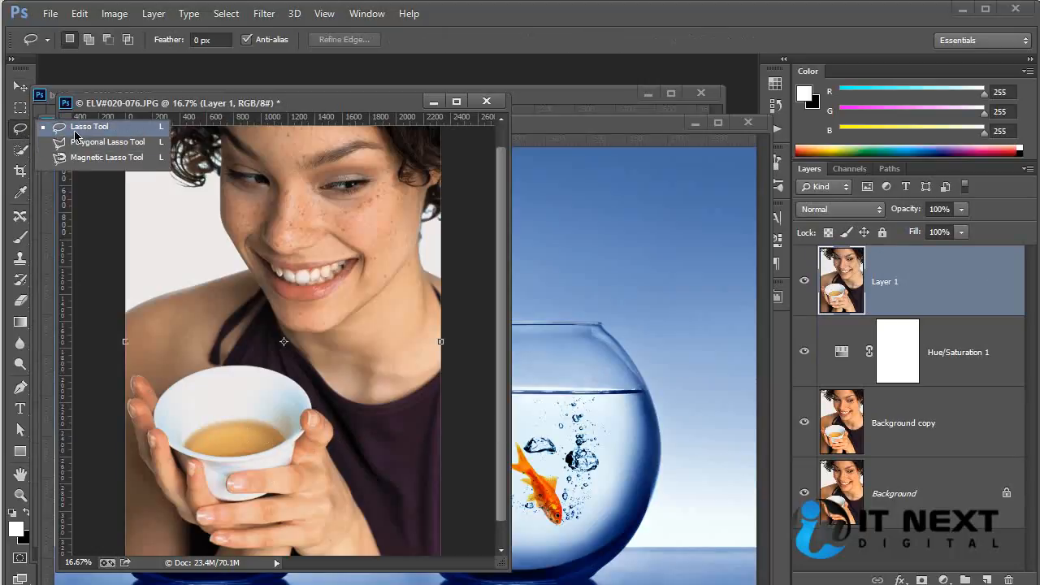
{"action": "left_click", "coordinate": [20, 107]}
{"action": "left_click", "coordinate": [110, 120]}
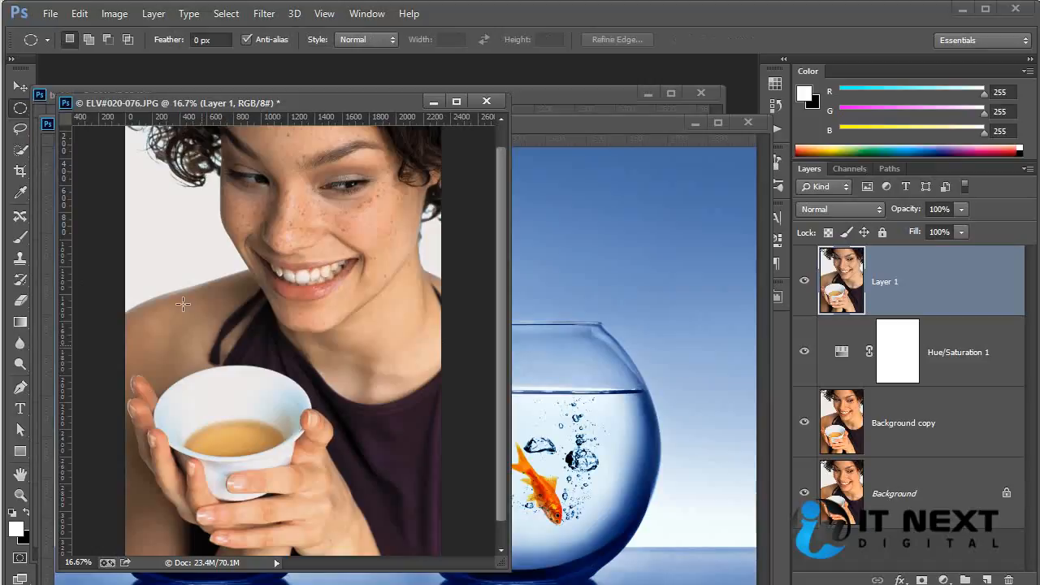
{"action": "left_click_drag", "start_coordinate": [195, 419], "coordinate": [284, 458]}
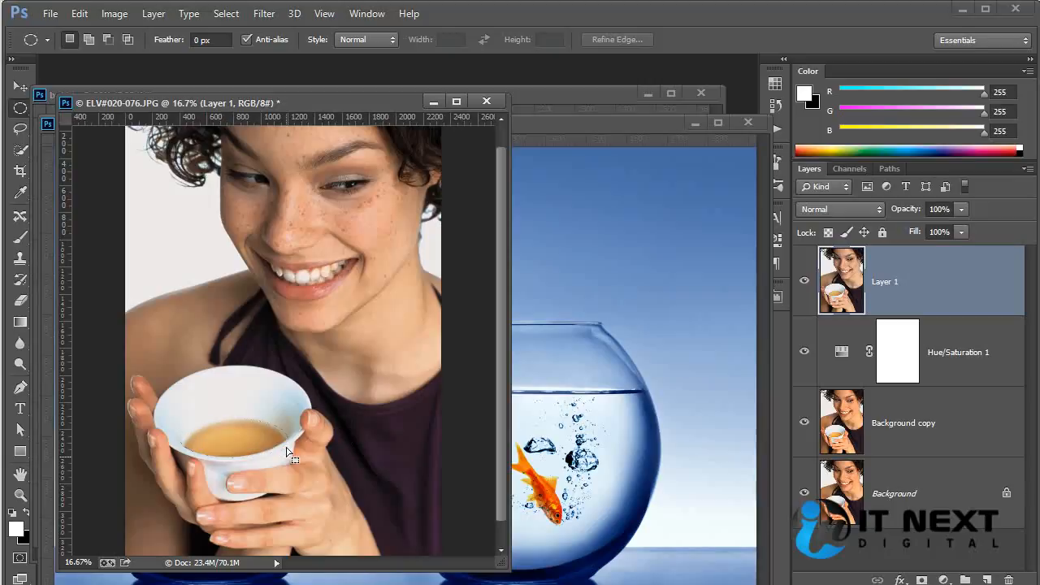
Step: Select only the tea surface inside the cup with the Quick Selection tool, using a 53 px brush
{"action": "left_click", "coordinate": [20, 150]}
{"action": "left_click_drag", "start_coordinate": [281, 443], "coordinate": [205, 439]}
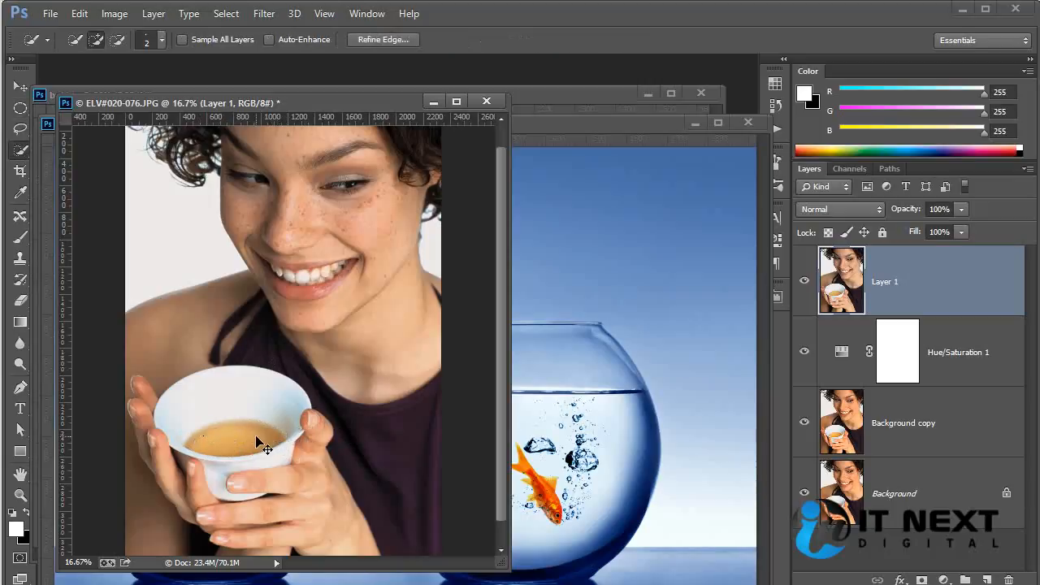
{"action": "scroll", "coordinate": [262, 441], "scroll_direction": "up", "scroll_amount": 2}
{"action": "left_click_drag", "start_coordinate": [263, 474], "coordinate": [330, 299]}
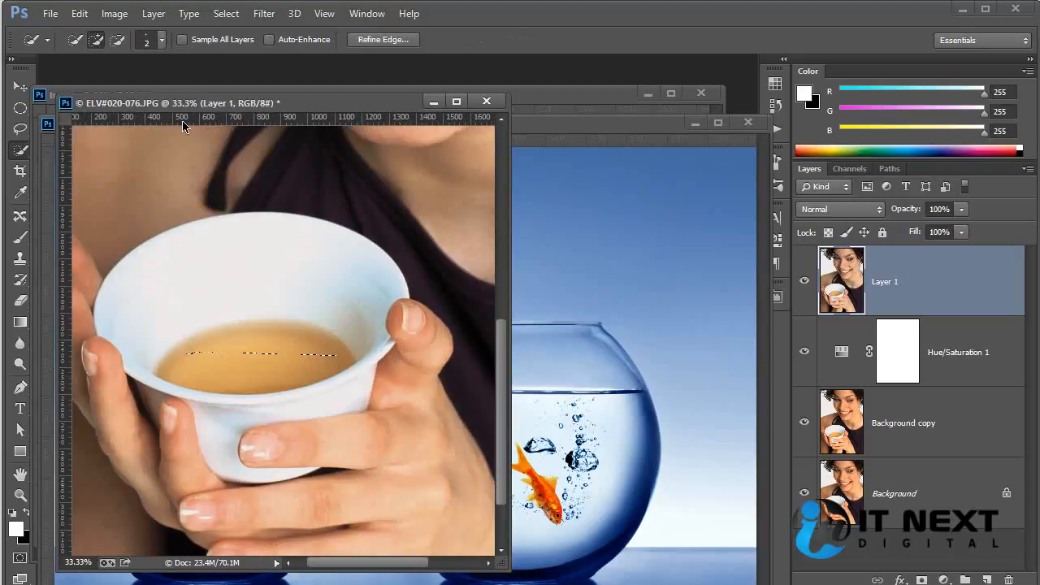
{"action": "left_click", "coordinate": [161, 39]}
{"action": "left_click_drag", "start_coordinate": [72, 84], "coordinate": [114, 95]}
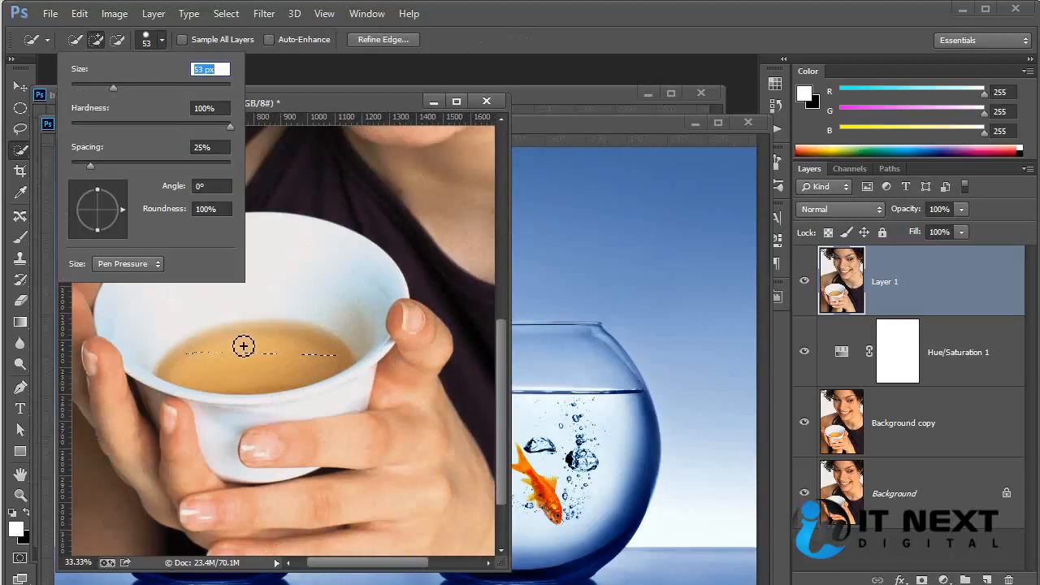
{"action": "left_click", "coordinate": [348, 105]}
{"action": "left_click_drag", "start_coordinate": [284, 346], "coordinate": [216, 348]}
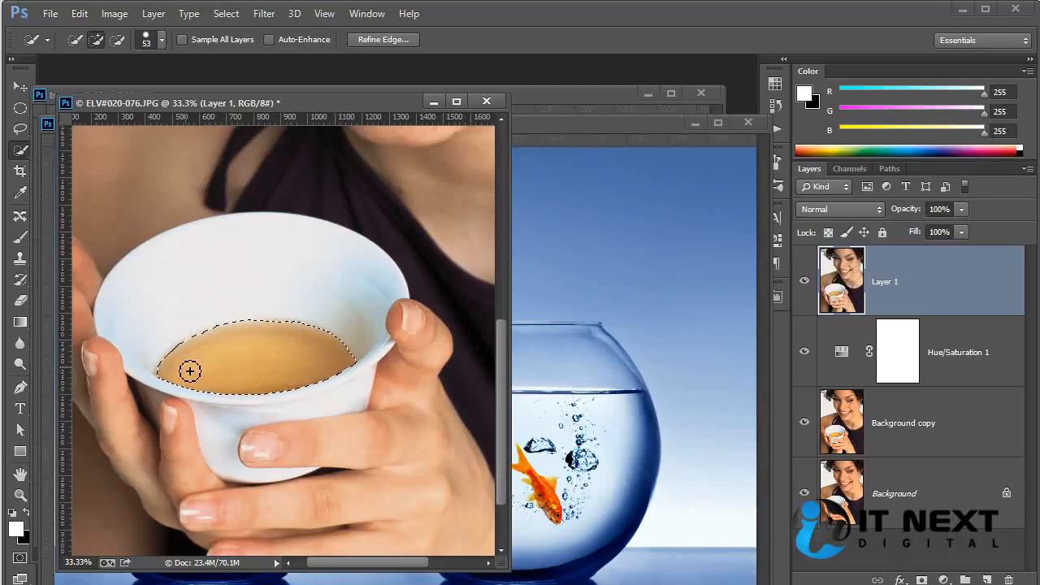
{"action": "left_click", "coordinate": [343, 371]}
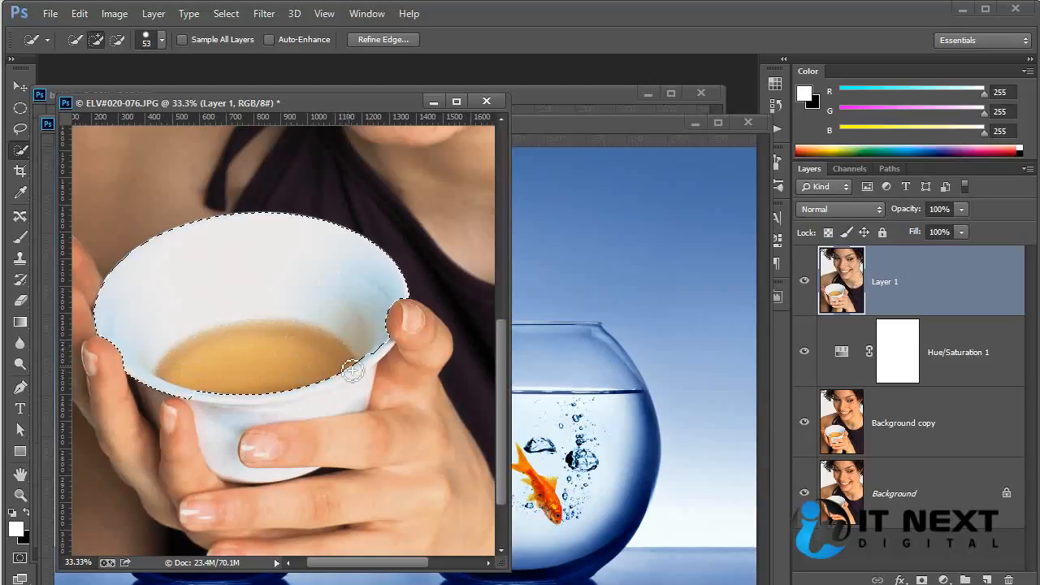
{"action": "key", "text": "ctrl+z"}
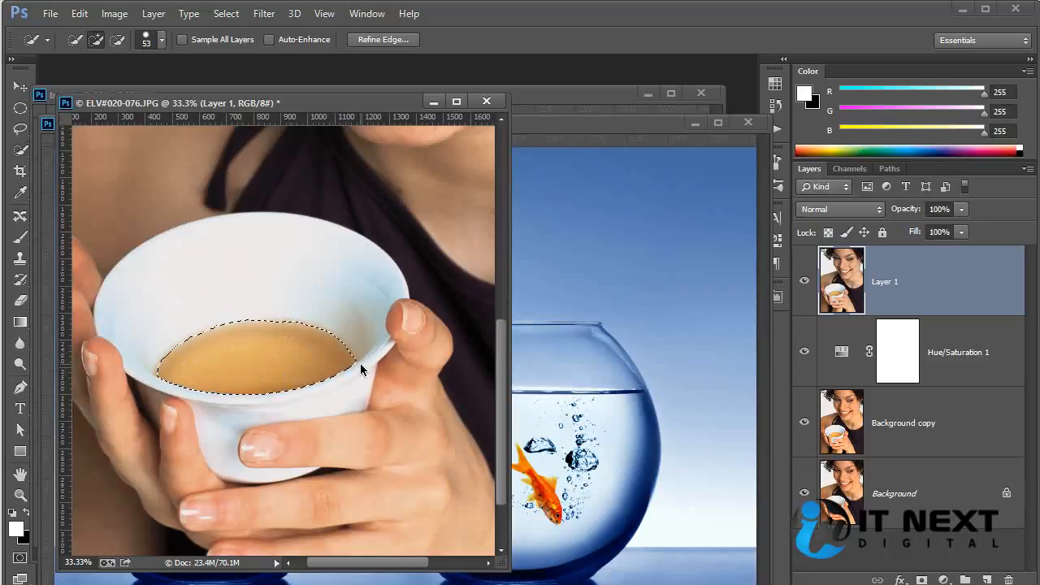
Step: Refine the tea selection's edge, previewed on white, with radius 4.2, smooth 6, feather about 2.9 and contrast 4
{"action": "key", "text": "ctrl+alt+r"}
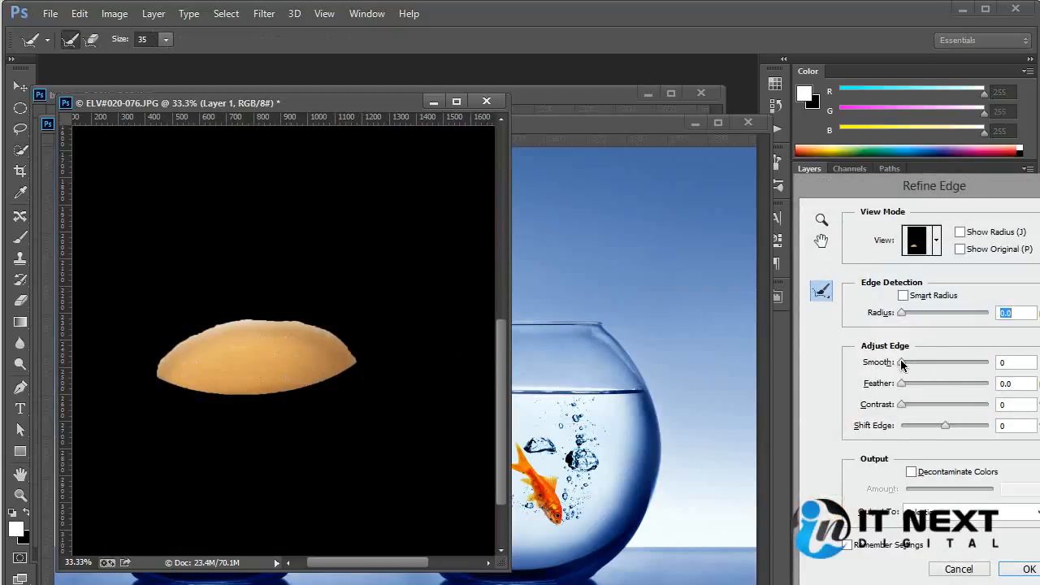
{"action": "left_click_drag", "start_coordinate": [901, 362], "coordinate": [910, 362]}
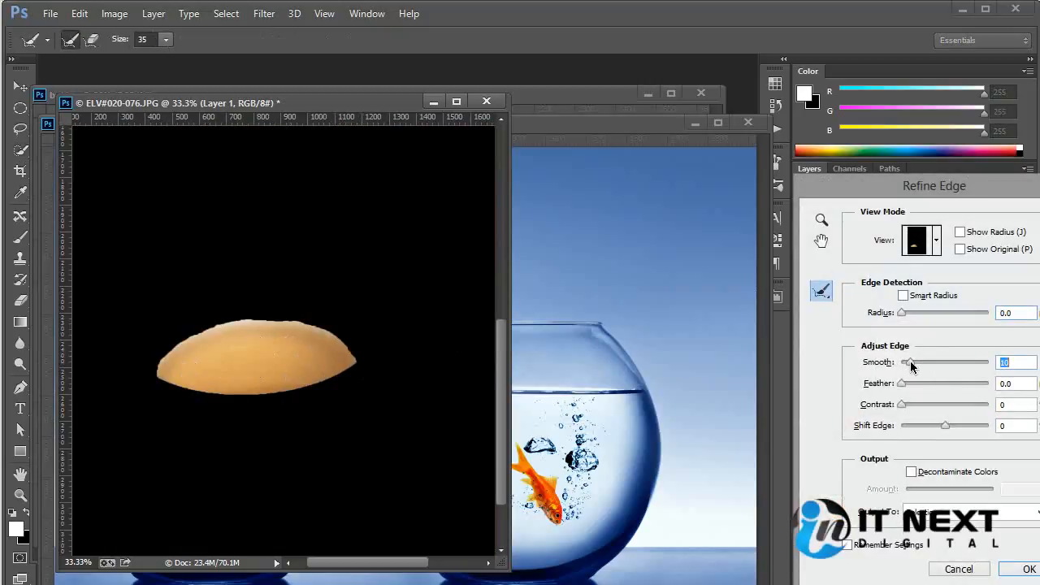
{"action": "left_click", "coordinate": [937, 252]}
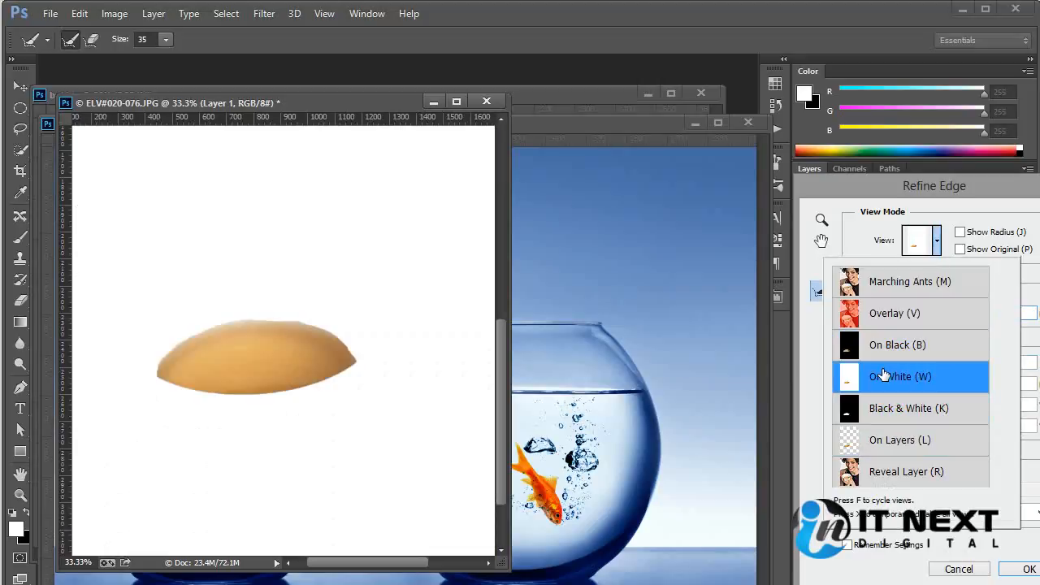
{"action": "left_click", "coordinate": [995, 194]}
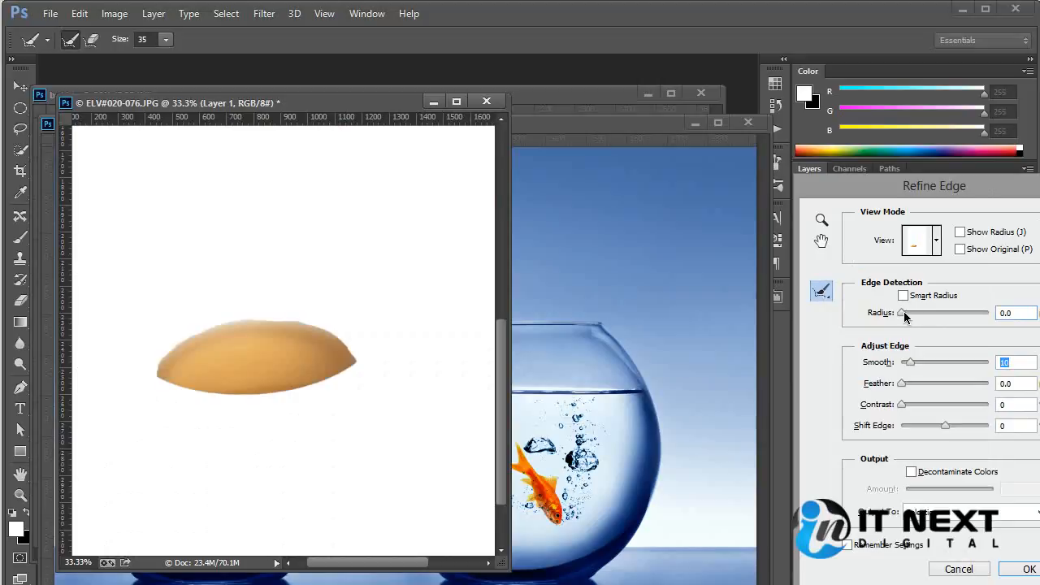
{"action": "left_click_drag", "start_coordinate": [909, 359], "coordinate": [905, 360]}
{"action": "left_click_drag", "start_coordinate": [902, 313], "coordinate": [921, 315]}
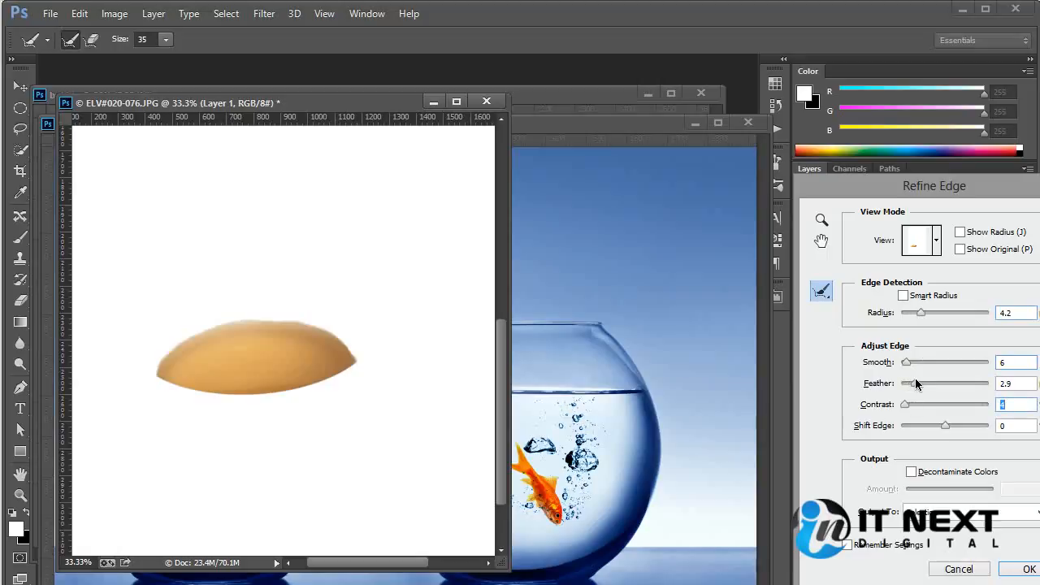
{"action": "left_click", "coordinate": [916, 382]}
{"action": "left_click", "coordinate": [1027, 569]}
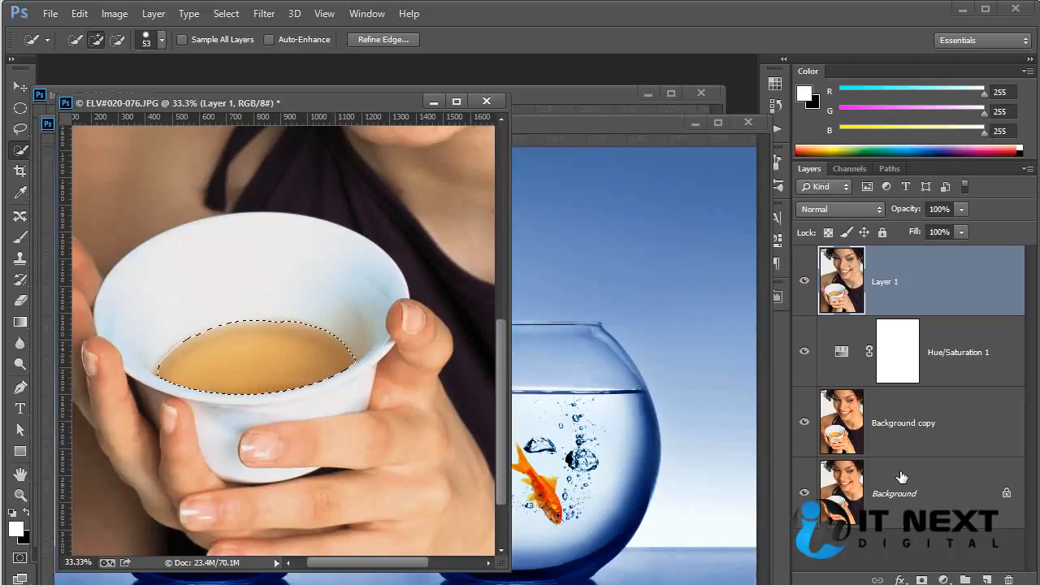
Step: Try recolouring a separate layer copy of the tea with hue +40, saturation -22 and lightness +9, and undo the whole attempt
{"action": "key", "text": "ctrl+j"}
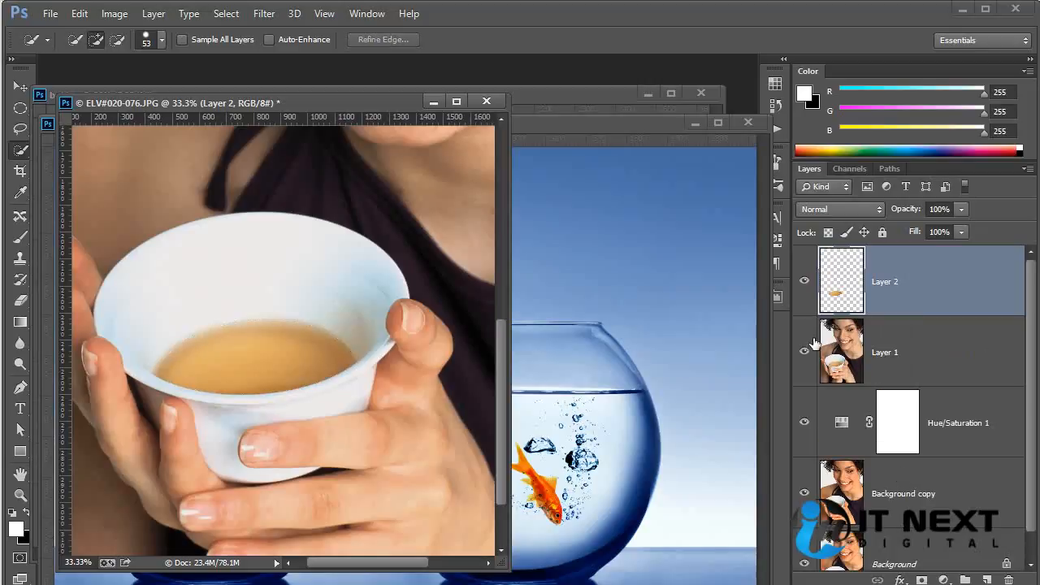
{"action": "key", "text": "ctrl+u"}
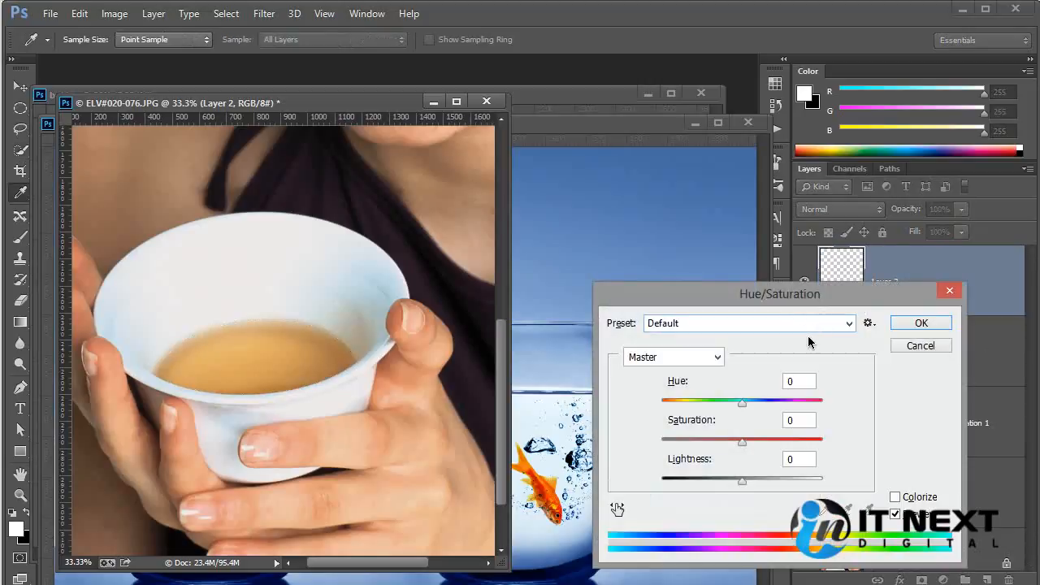
{"action": "left_click_drag", "start_coordinate": [742, 443], "coordinate": [717, 442]}
{"action": "left_click_drag", "start_coordinate": [741, 407], "coordinate": [768, 414]}
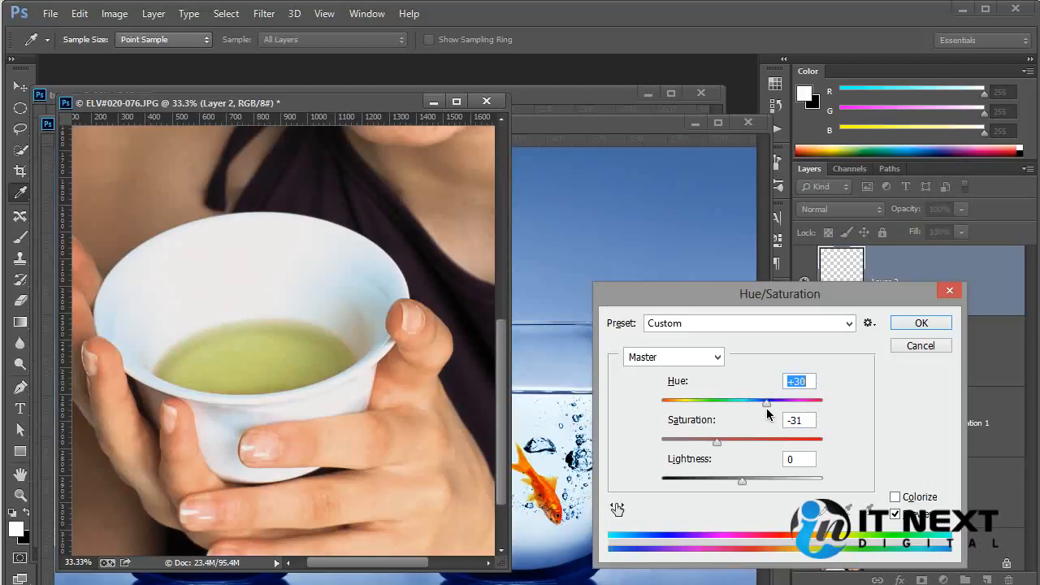
{"action": "left_click_drag", "start_coordinate": [716, 441], "coordinate": [724, 442]}
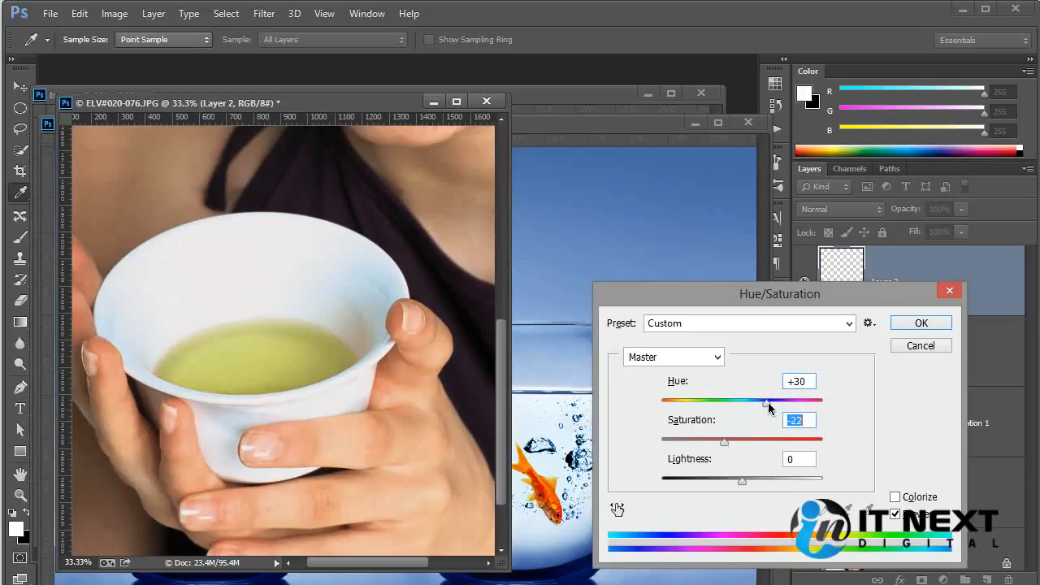
{"action": "mouse_move", "coordinate": [769, 408]}
{"action": "left_mouse_down"}
{"action": "mouse_move", "coordinate": [759, 406]}
{"action": "mouse_move", "coordinate": [776, 406]}
{"action": "left_mouse_up"}
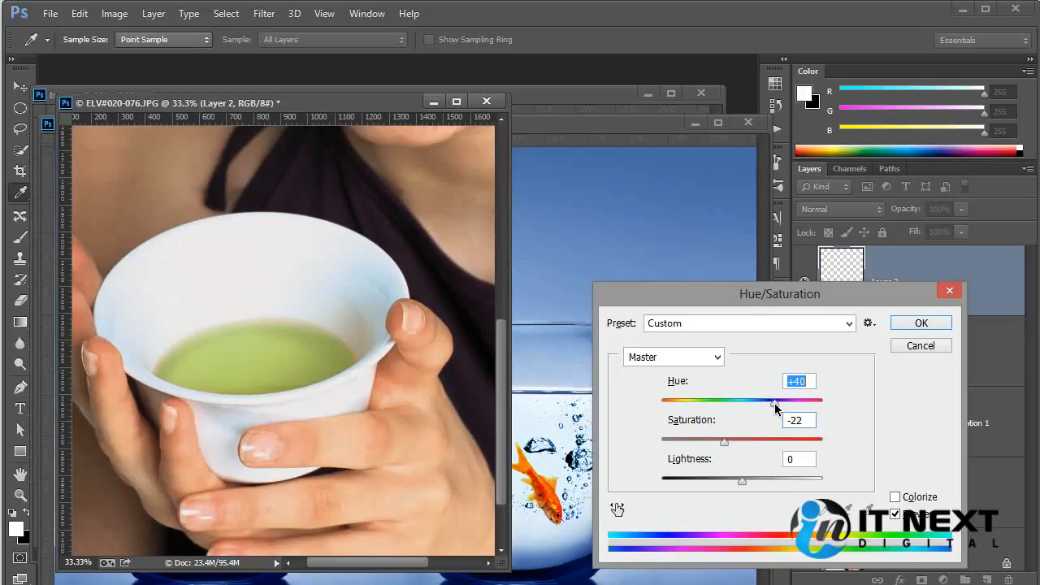
{"action": "mouse_move", "coordinate": [742, 485]}
{"action": "left_mouse_down"}
{"action": "mouse_move", "coordinate": [765, 484]}
{"action": "mouse_move", "coordinate": [751, 487]}
{"action": "left_mouse_up"}
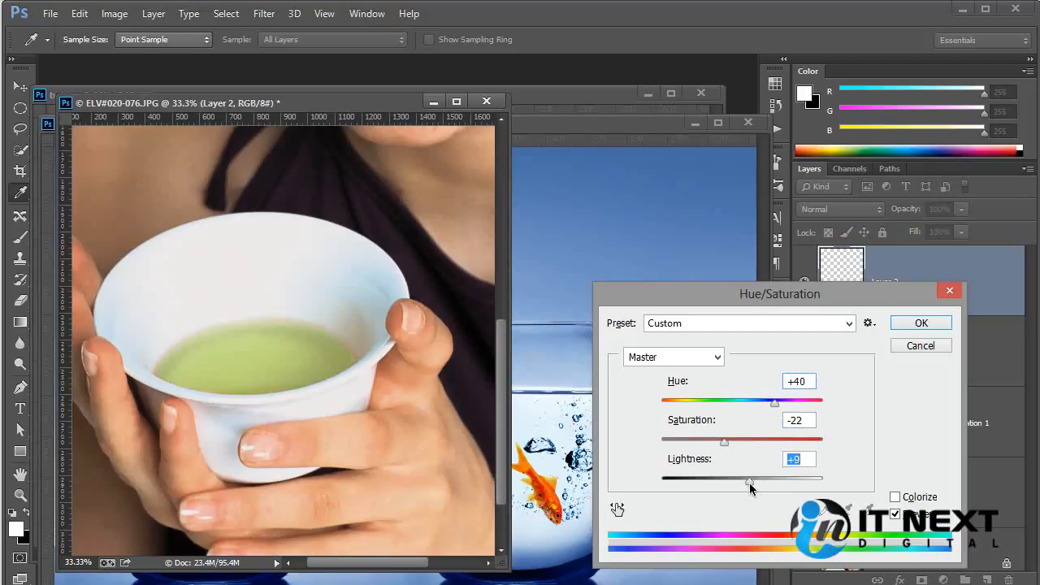
{"action": "left_click", "coordinate": [920, 322]}
{"action": "key", "text": "ctrl+alt+z"}
{"action": "key", "text": "ctrl+alt+z"}
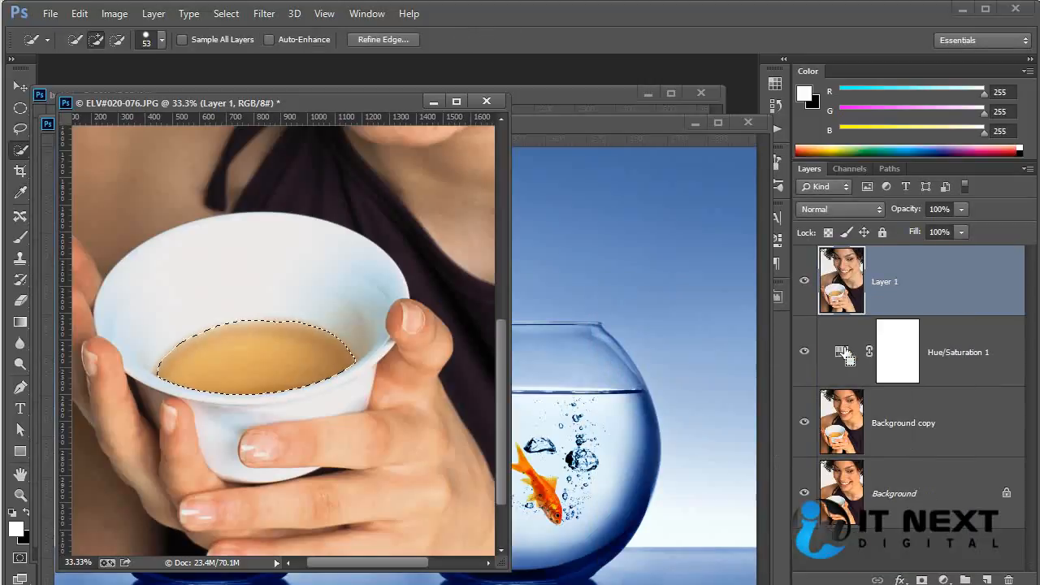
Step: Expand the tea selection on Layer 1 slightly outward in two passes so it covers the liquid's edges
{"action": "left_click", "coordinate": [846, 366]}
{"action": "left_click", "coordinate": [850, 291]}
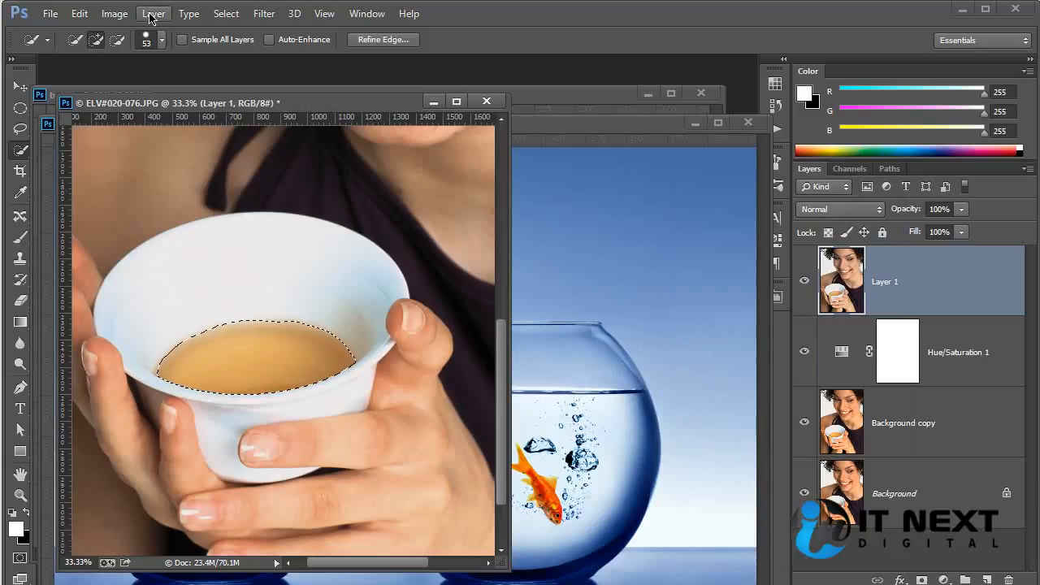
{"action": "left_click", "coordinate": [224, 15]}
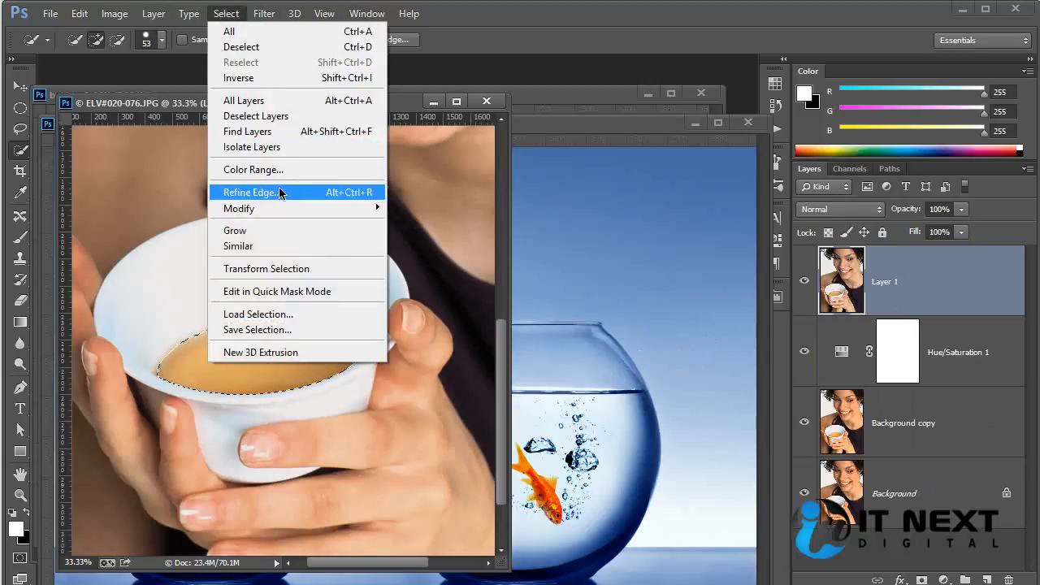
{"action": "left_click", "coordinate": [297, 231]}
{"action": "left_click", "coordinate": [264, 13]}
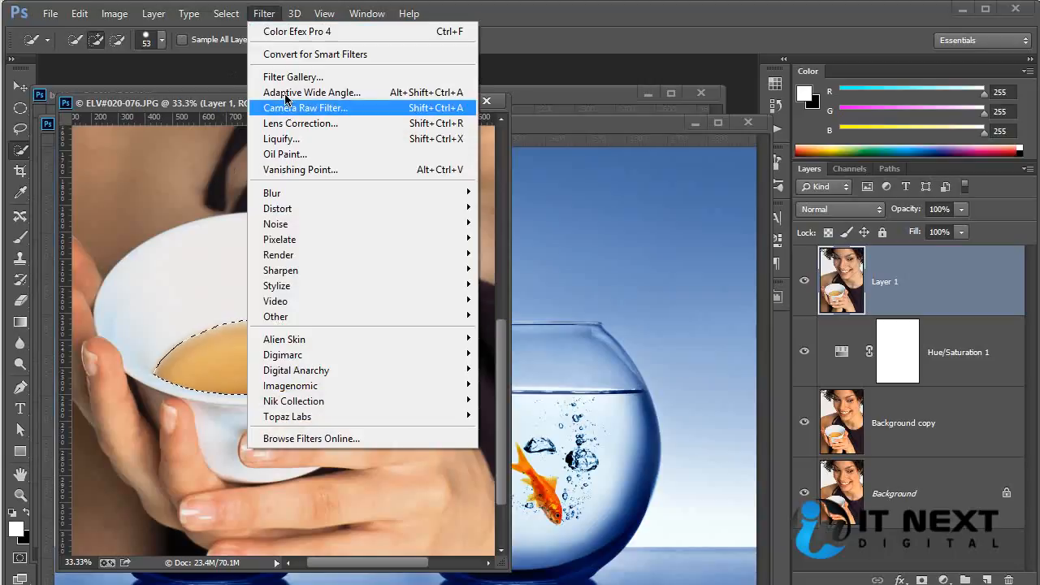
{"action": "mouse_move", "coordinate": [225, 14]}
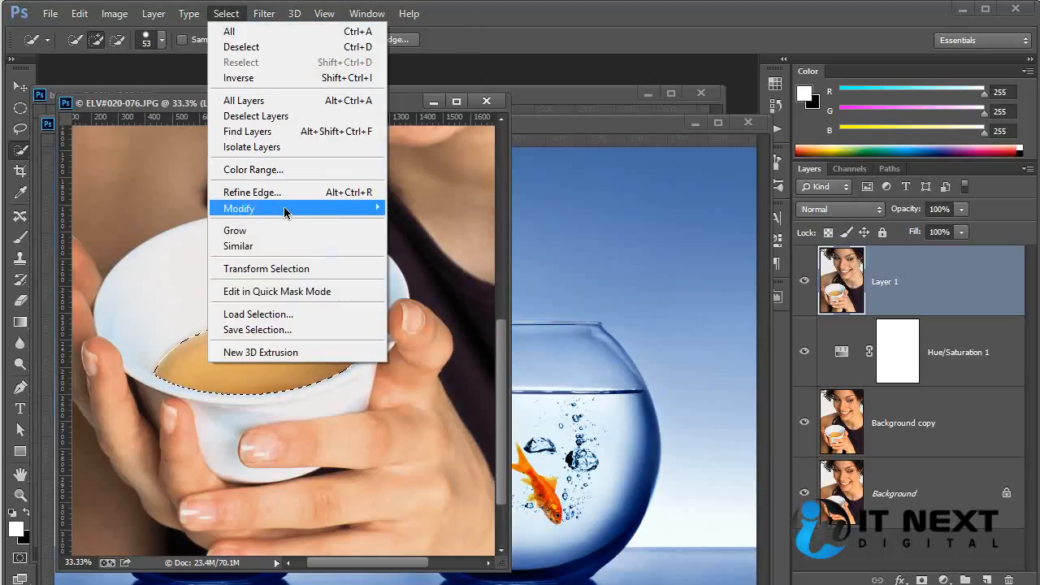
{"action": "mouse_move", "coordinate": [285, 212]}
{"action": "left_click", "coordinate": [451, 239]}
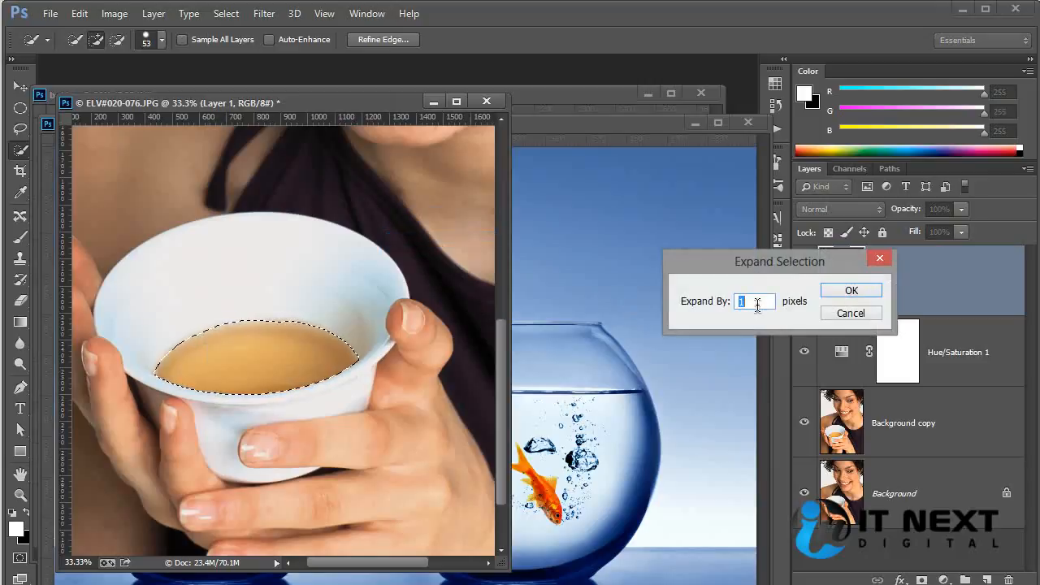
{"action": "left_click", "coordinate": [850, 291]}
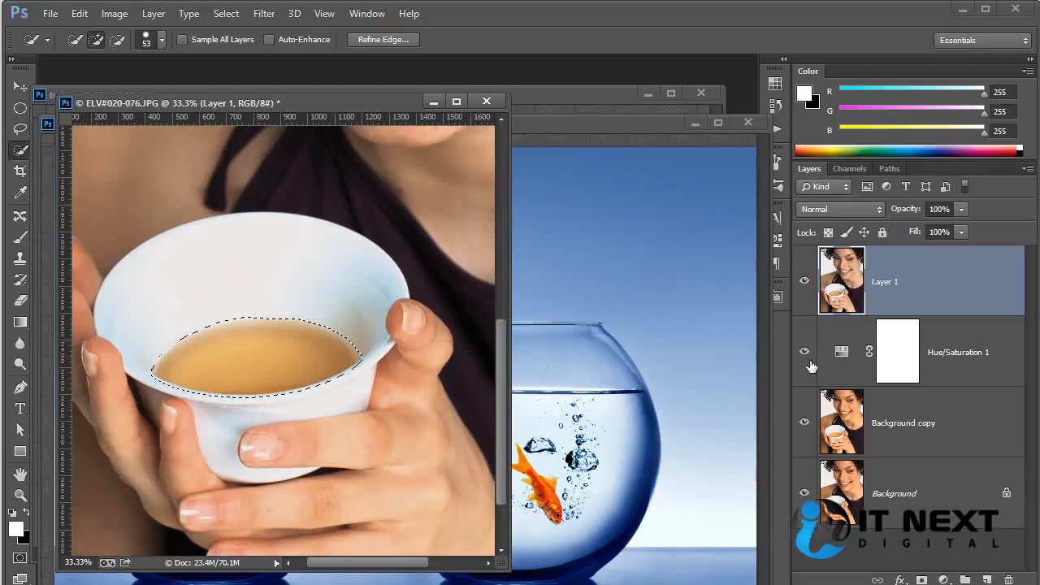
Step: Recolour the selected tea with Hue/Saturation at hue +37, saturation -63 and lightness +18, and deselect it
{"action": "key", "text": "ctrl+u"}
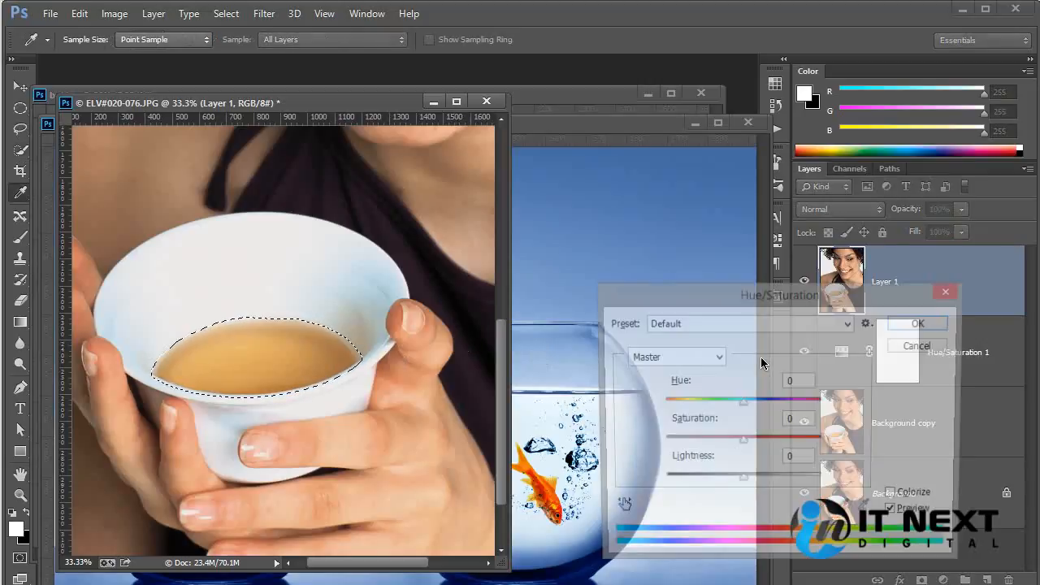
{"action": "left_click_drag", "start_coordinate": [736, 409], "coordinate": [696, 440]}
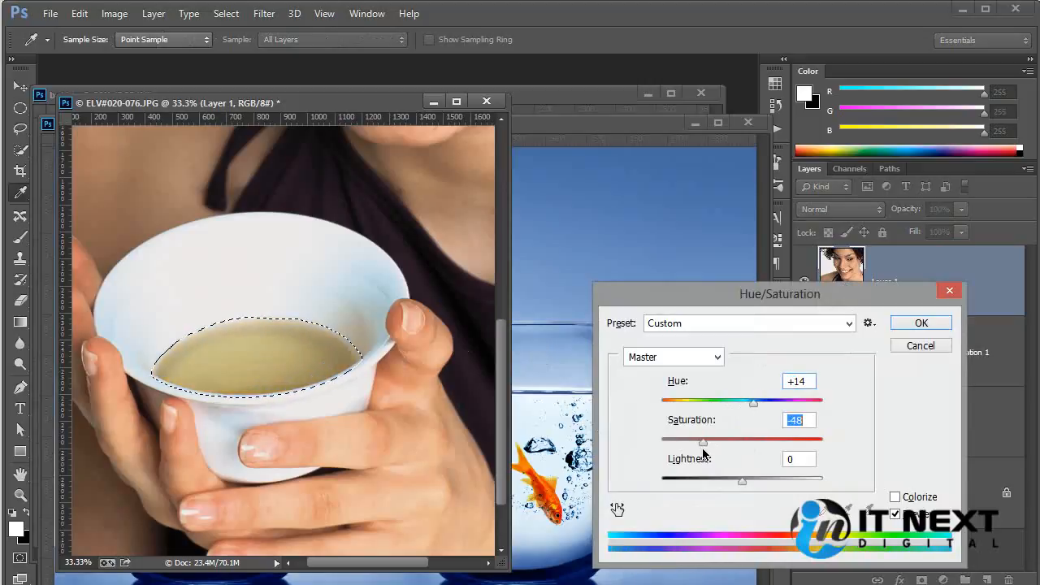
{"action": "mouse_move", "coordinate": [758, 404]}
{"action": "left_mouse_down"}
{"action": "mouse_move", "coordinate": [734, 409]}
{"action": "mouse_move", "coordinate": [772, 413]}
{"action": "left_mouse_up"}
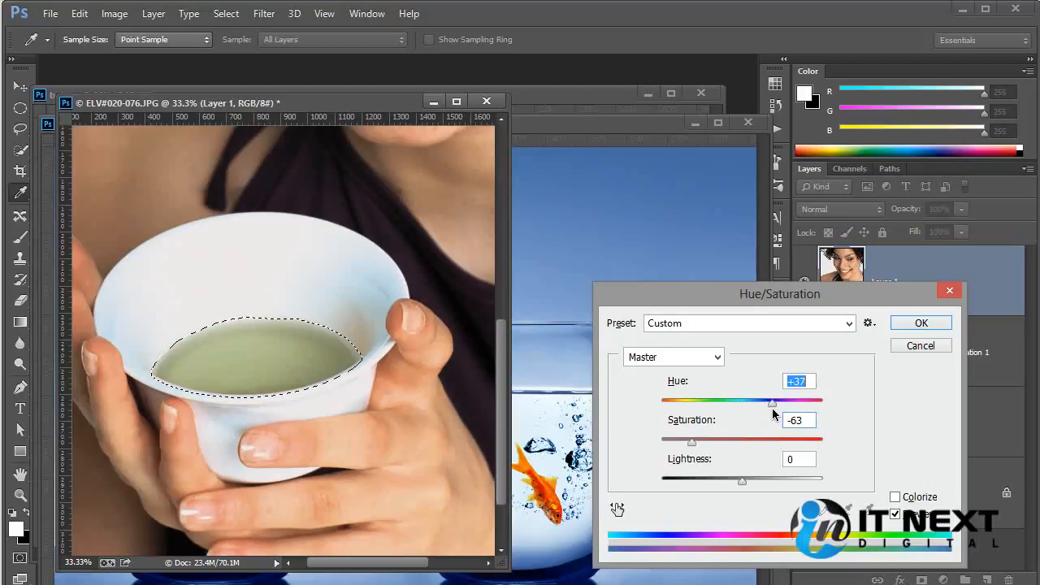
{"action": "mouse_move", "coordinate": [743, 485]}
{"action": "left_mouse_down"}
{"action": "mouse_move", "coordinate": [774, 486]}
{"action": "mouse_move", "coordinate": [757, 487]}
{"action": "left_mouse_up"}
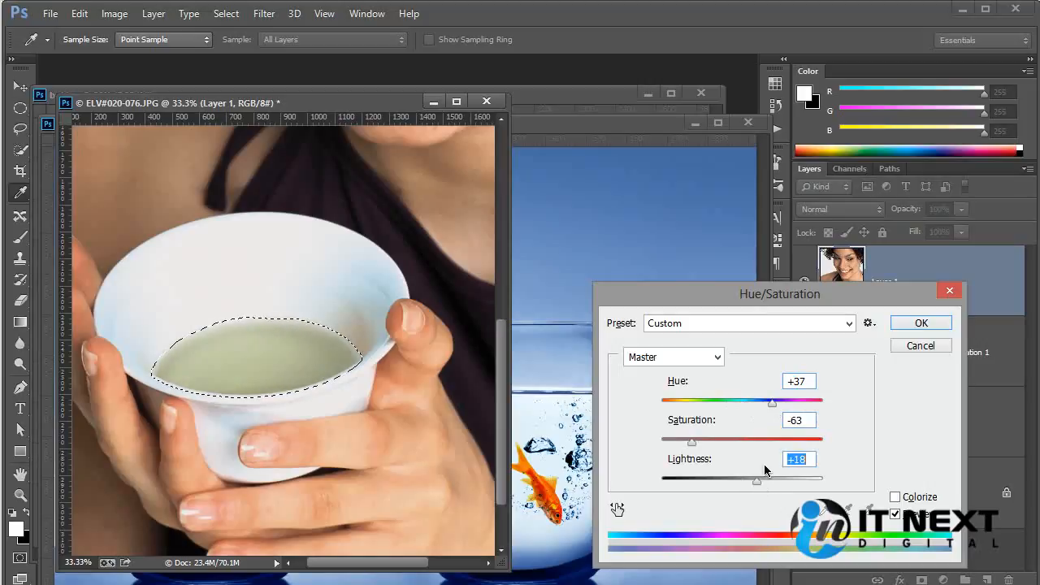
{"action": "left_click", "coordinate": [921, 323]}
{"action": "key", "text": "w"}
{"action": "key", "text": "ctrl+d"}
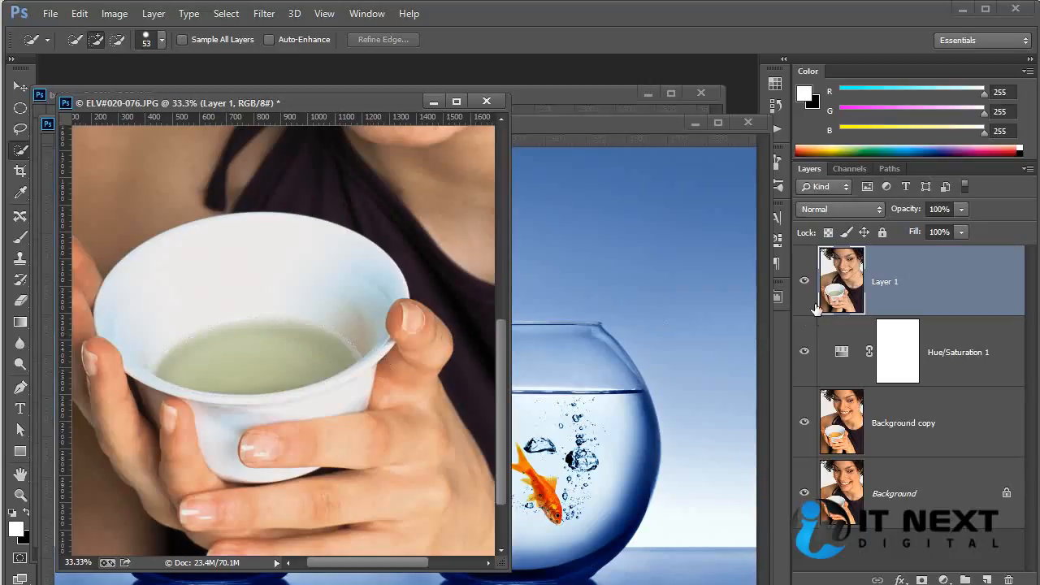
Step: Compare the recoloured portrait with the original by showing the Background layer alone and restoring all layers
{"action": "left_click", "coordinate": [805, 494], "text": "alt"}
{"action": "left_click", "coordinate": [805, 494], "text": "alt"}
{"action": "left_click", "coordinate": [806, 494], "text": "alt"}
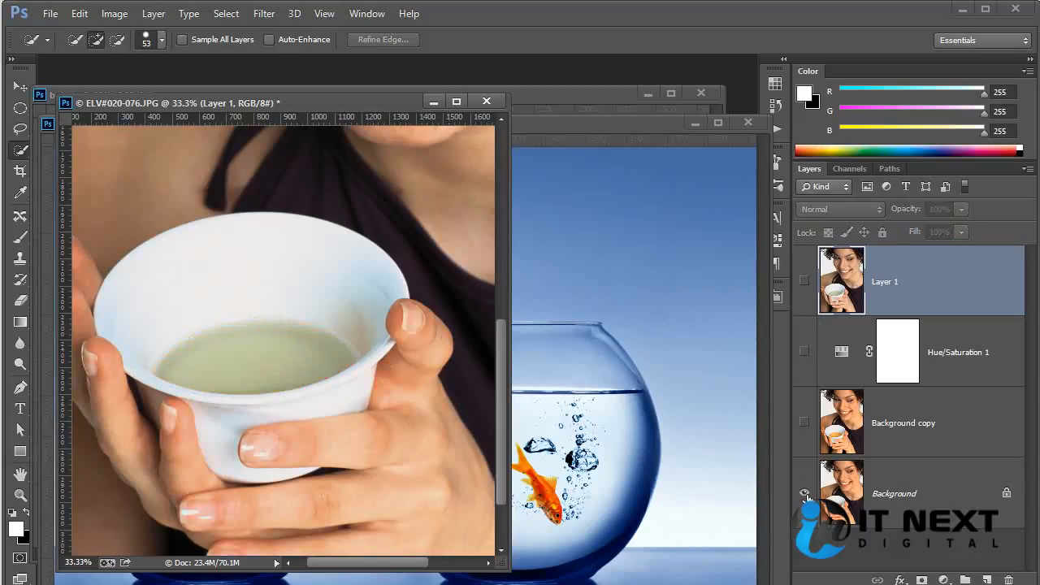
{"action": "left_click", "coordinate": [805, 494], "text": "alt"}
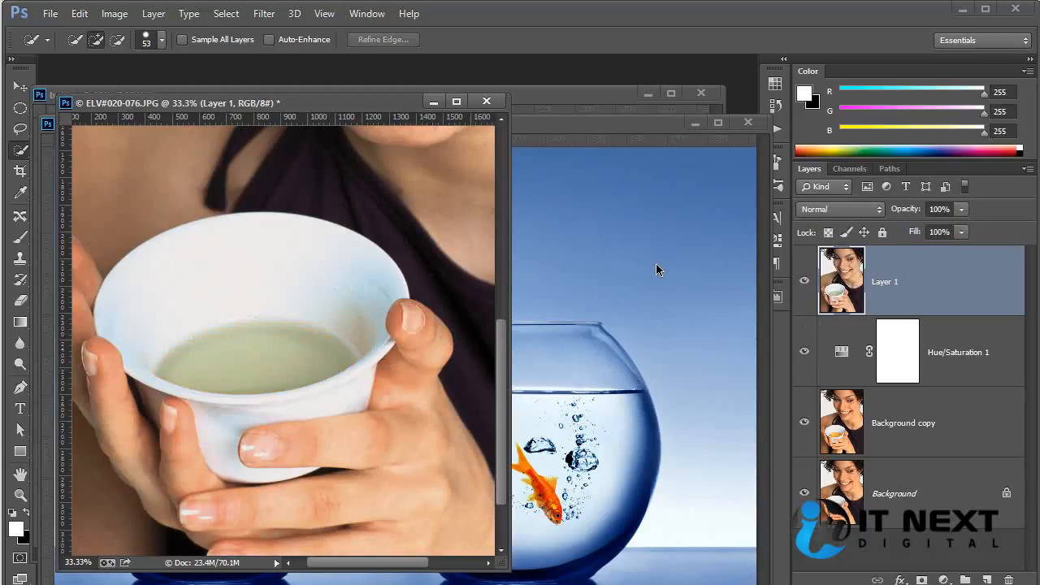
Step: In the fishbowl image, move the water bubbles layer away from the single goldfish and make the goldfish's layer active
{"action": "left_click", "coordinate": [25, 86]}
{"action": "left_click", "coordinate": [642, 445]}
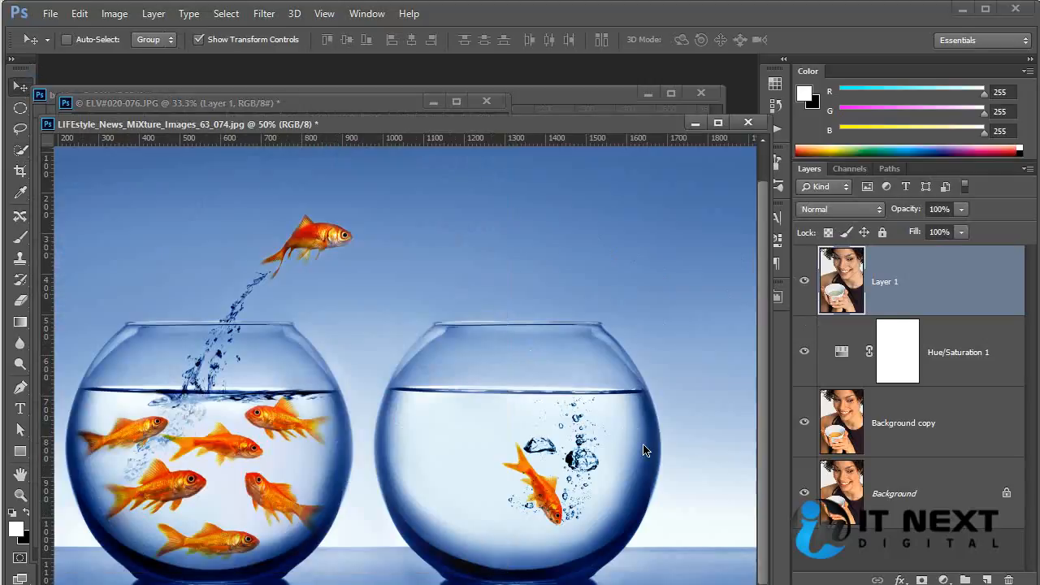
{"action": "left_click", "coordinate": [552, 499], "text": "ctrl"}
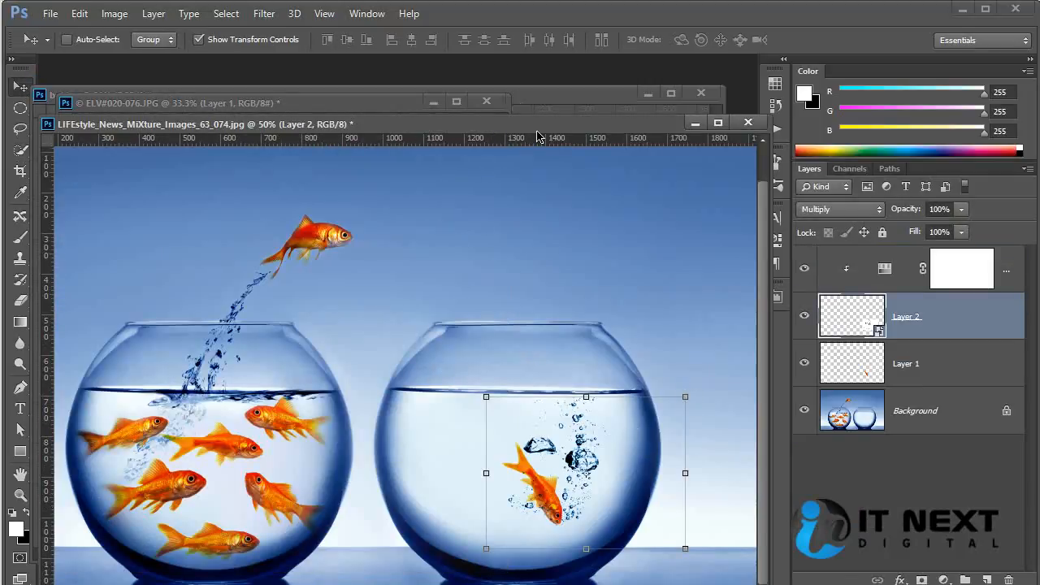
{"action": "left_click_drag", "start_coordinate": [536, 131], "coordinate": [611, 165]}
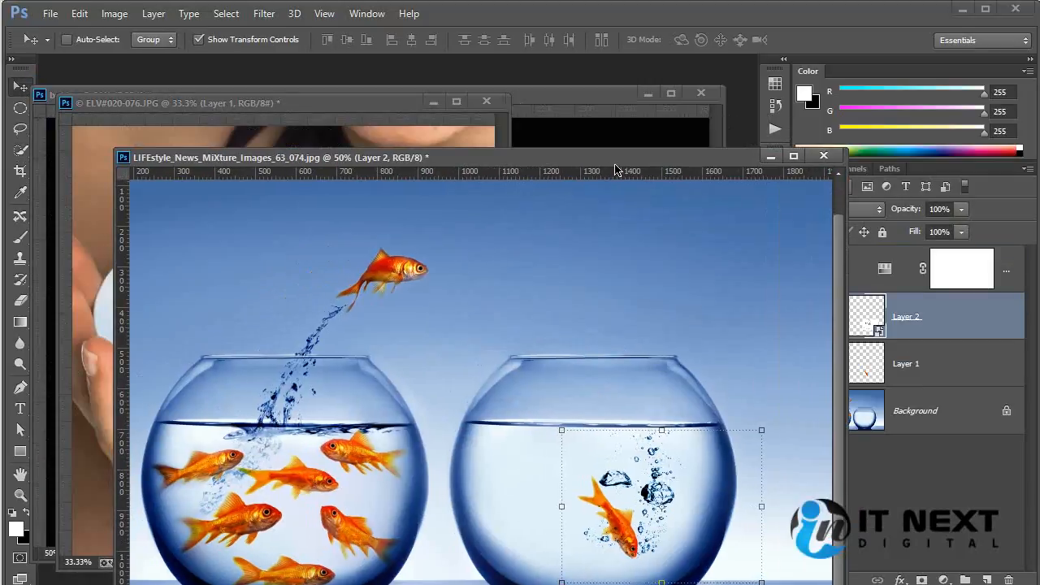
{"action": "left_click_drag", "start_coordinate": [640, 520], "coordinate": [543, 487]}
{"action": "left_click", "coordinate": [898, 372]}
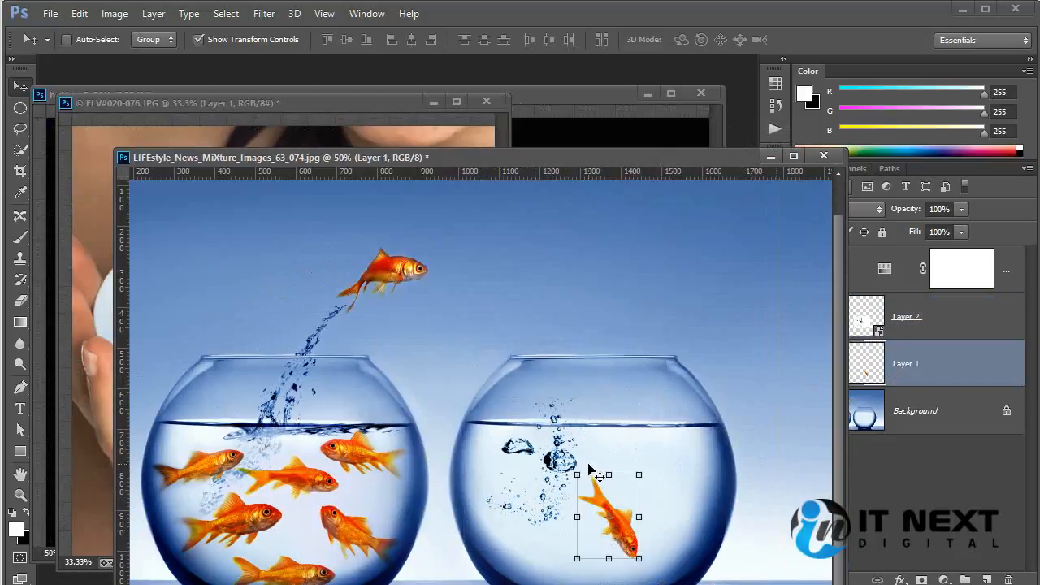
Step: Try copying the goldfish into the portrait, scaling it to about 172% and placing it in the cup
{"action": "left_click_drag", "start_coordinate": [163, 403], "coordinate": [109, 355]}
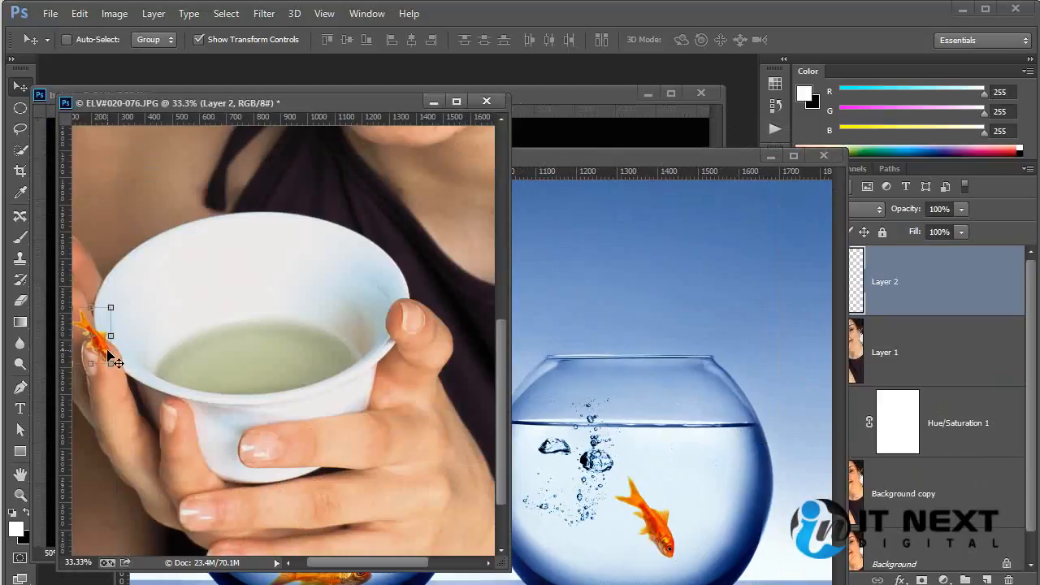
{"action": "left_click_drag", "start_coordinate": [154, 359], "coordinate": [254, 352]}
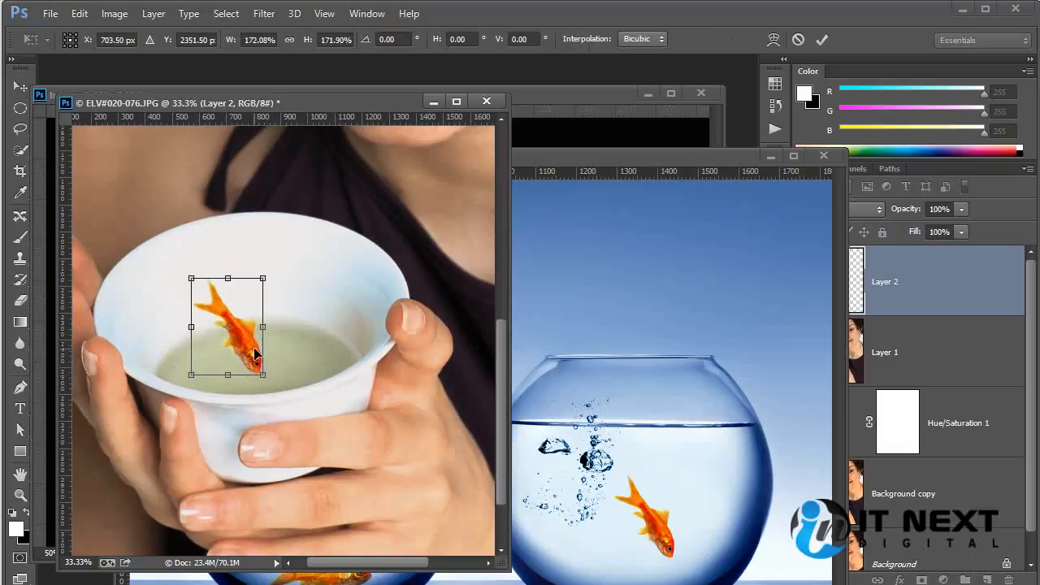
{"action": "key", "text": "Return"}
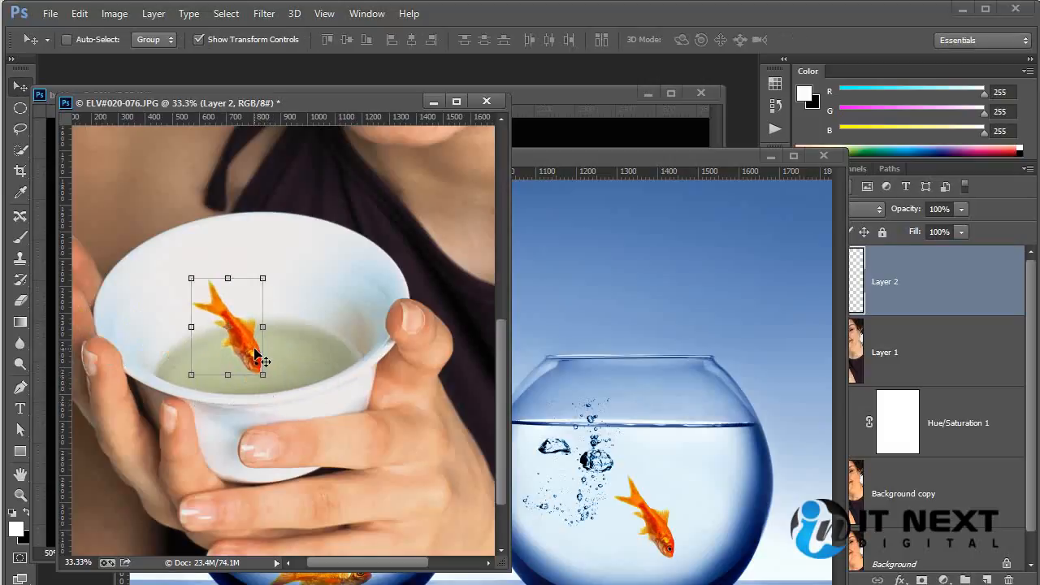
Step: Move the fishbowl window clear of the layer list and step the portrait's history back to the active tea selection
{"action": "left_click", "coordinate": [365, 317], "text": "ctrl"}
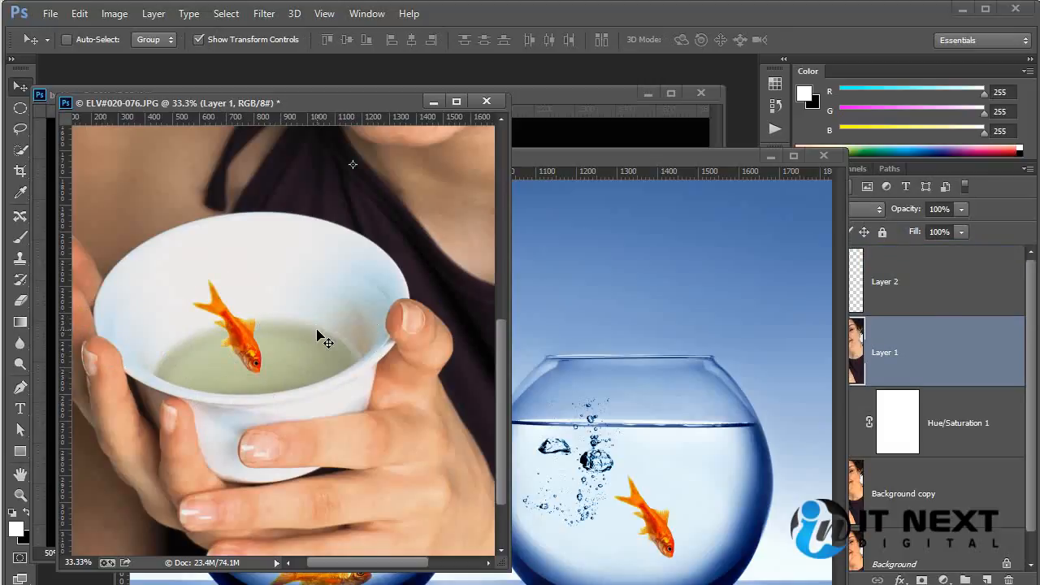
{"action": "left_click", "coordinate": [935, 312]}
{"action": "left_click", "coordinate": [921, 355]}
{"action": "left_click_drag", "start_coordinate": [595, 162], "coordinate": [550, 229]}
{"action": "left_click", "coordinate": [423, 172]}
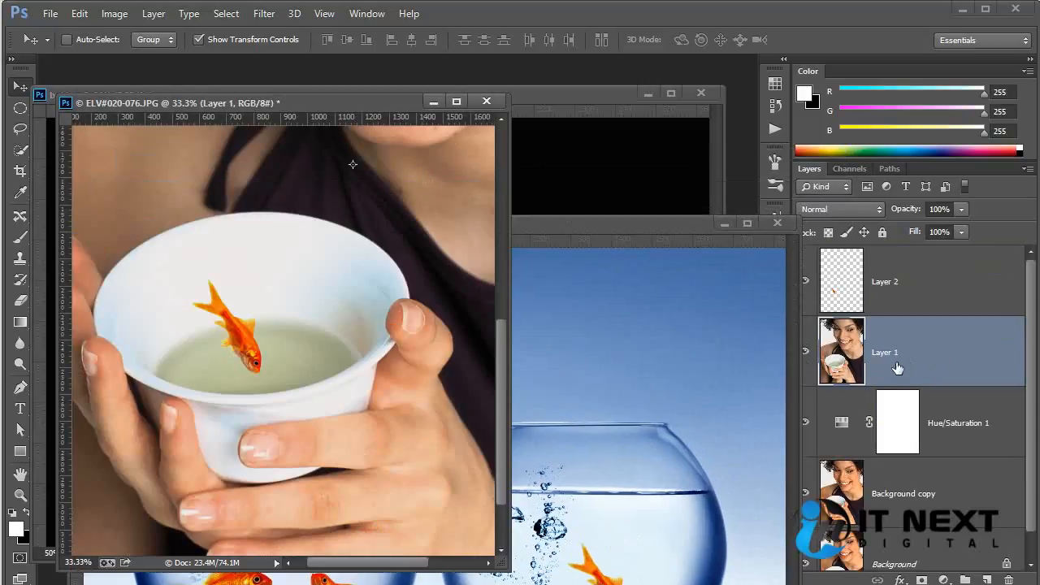
{"action": "key", "text": "ctrl+alt+z"}
{"action": "key", "text": "ctrl+alt+z"}
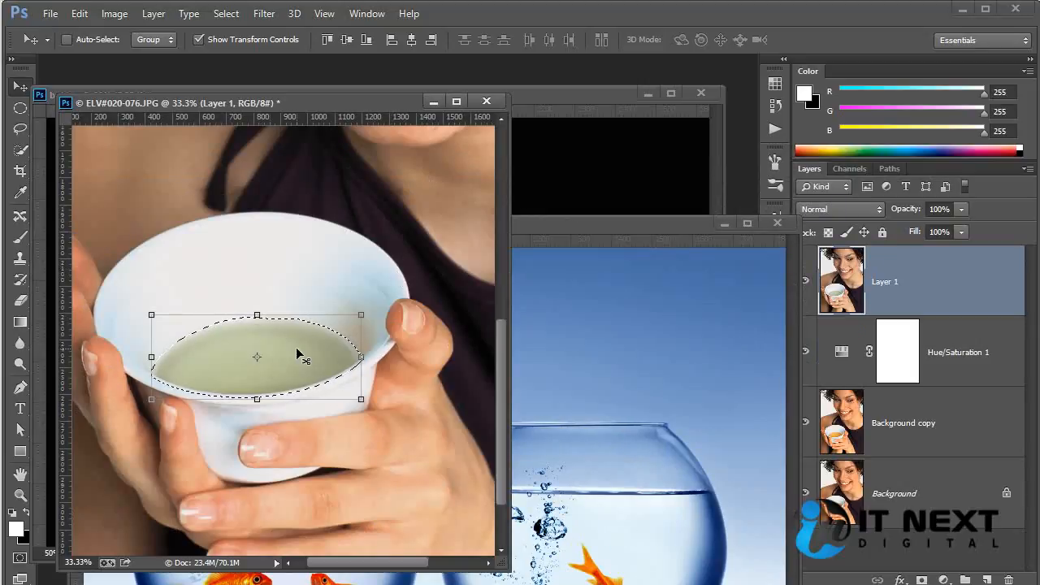
Step: Save the tea selection as an alpha channel, check its mask, and return to Layer 1 with nothing selected
{"action": "left_click", "coordinate": [849, 169]}
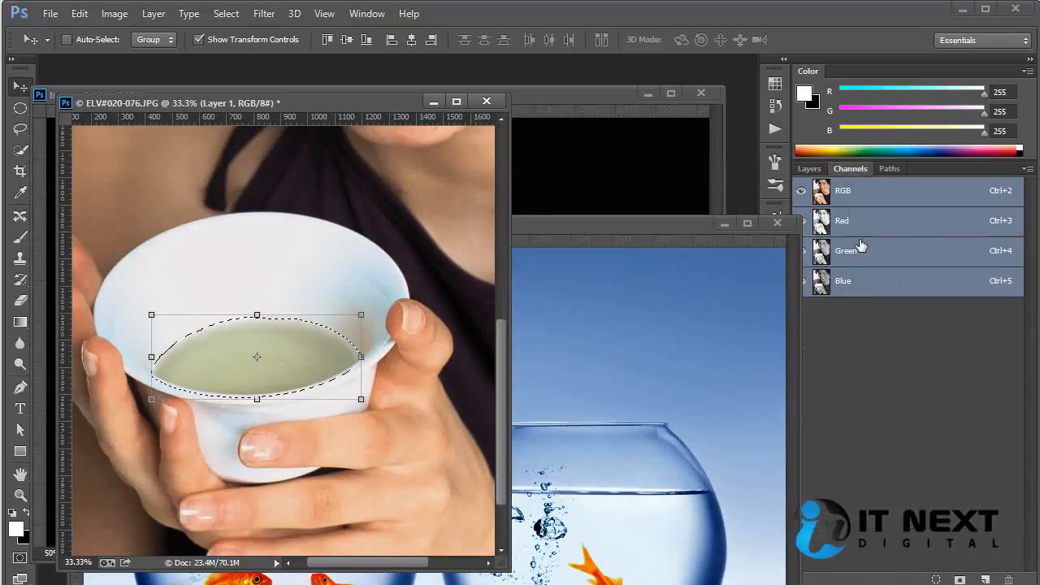
{"action": "left_click", "coordinate": [960, 579]}
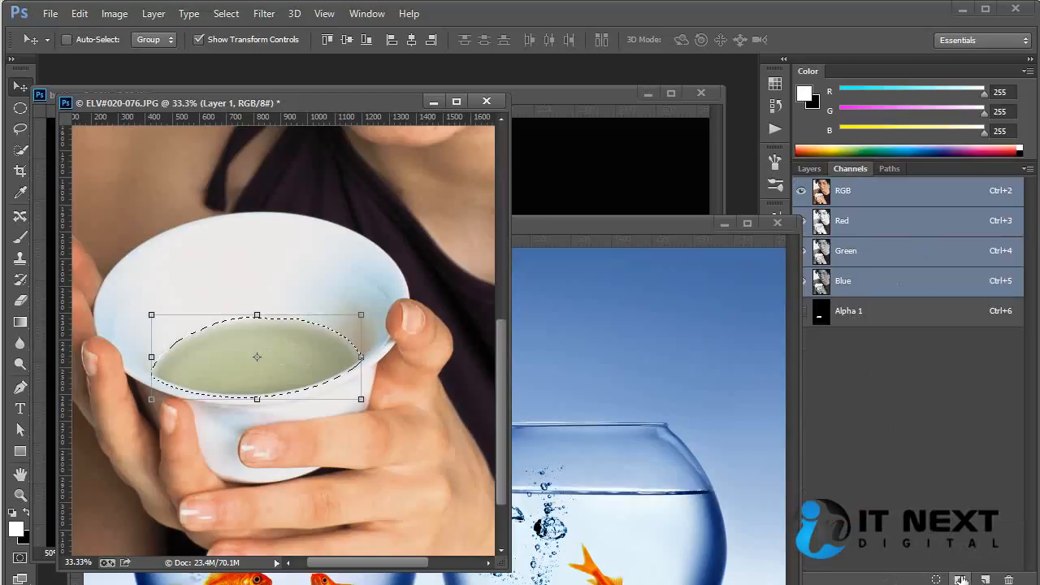
{"action": "left_click", "coordinate": [842, 317]}
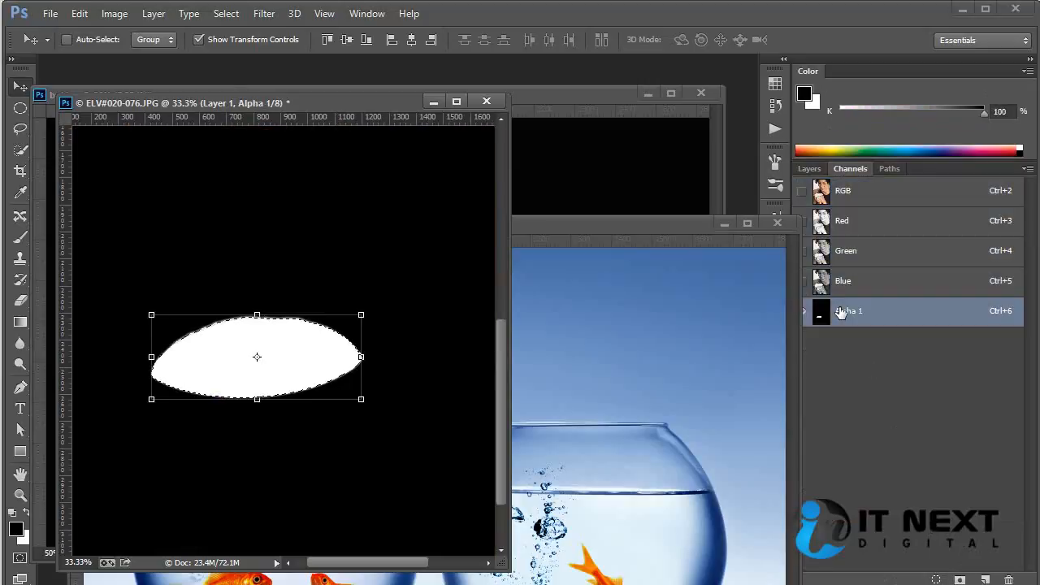
{"action": "left_click", "coordinate": [809, 169]}
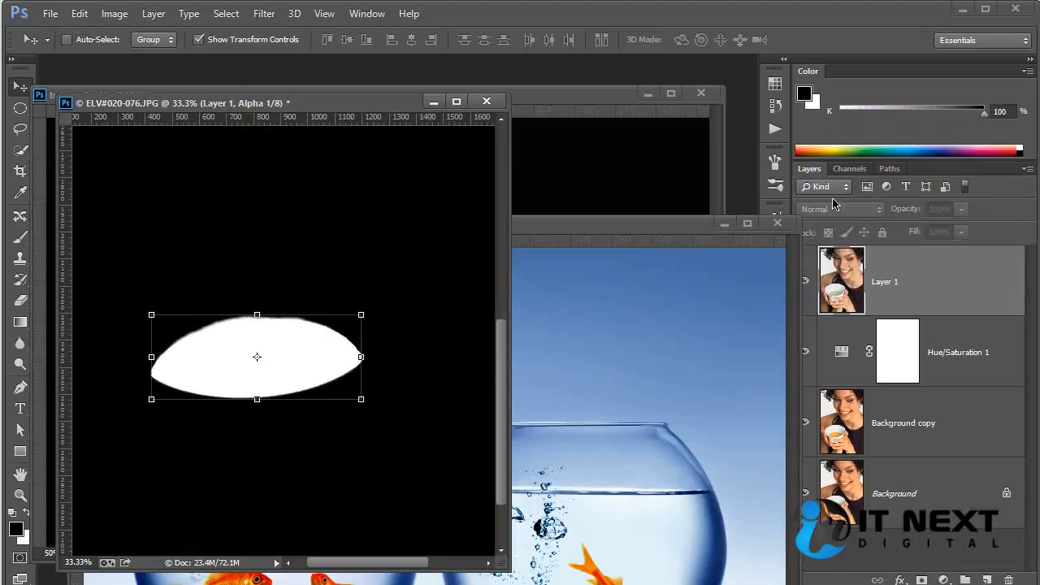
{"action": "left_click", "coordinate": [881, 284]}
Step: Copy the goldfish from the fishbowl image into the portrait, scale it to about 263% and place it head-down in the cup
{"action": "left_click_drag", "start_coordinate": [882, 285], "coordinate": [635, 471]}
{"action": "left_click_drag", "start_coordinate": [605, 564], "coordinate": [304, 263]}
{"action": "left_click_drag", "start_coordinate": [288, 226], "coordinate": [254, 339]}
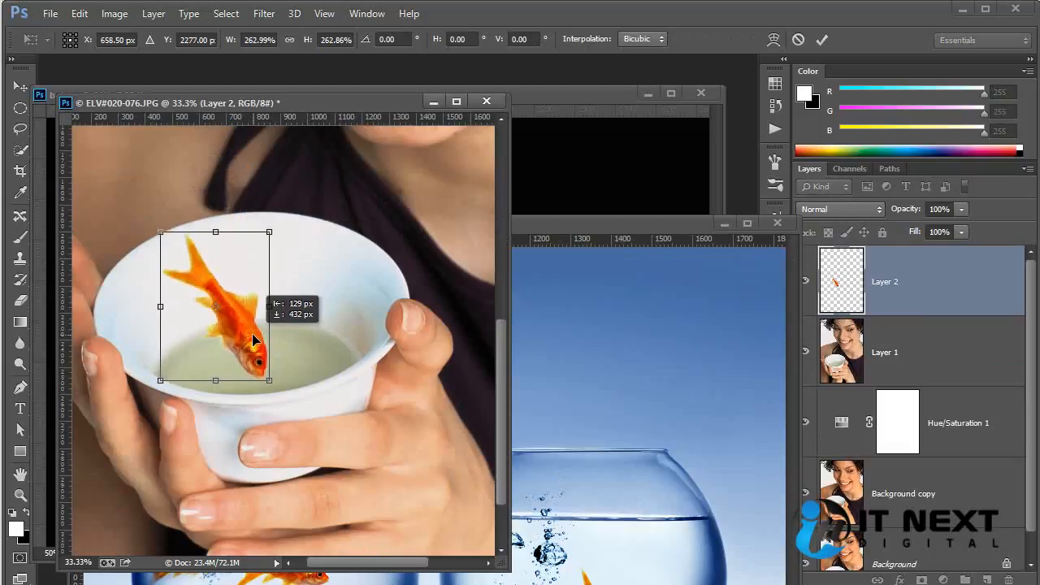
{"action": "key", "text": "Return"}
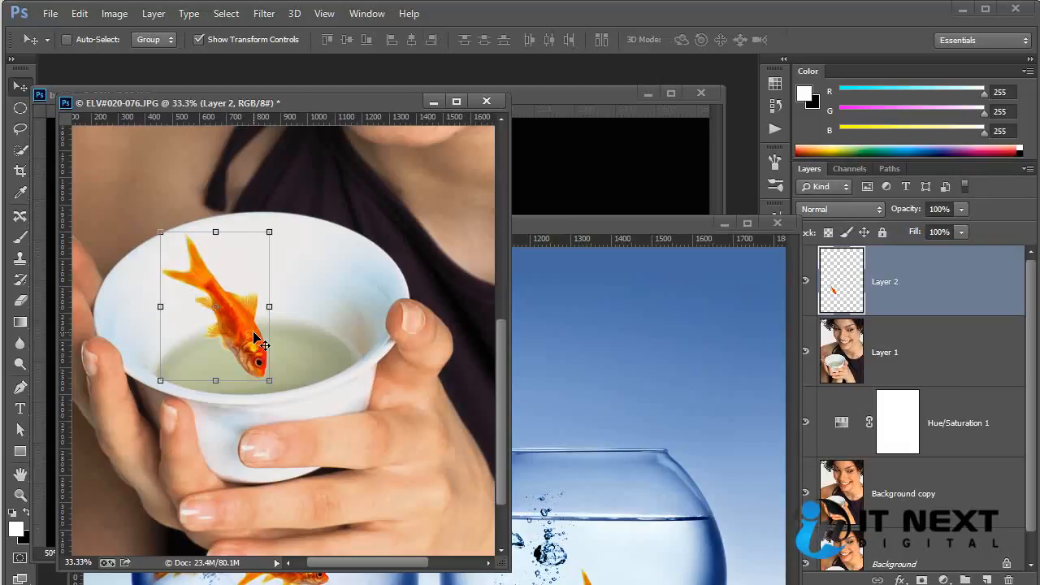
Step: Load the tea shape from the Alpha 1 channel as a selection and return to the layer list
{"action": "left_click", "coordinate": [850, 168]}
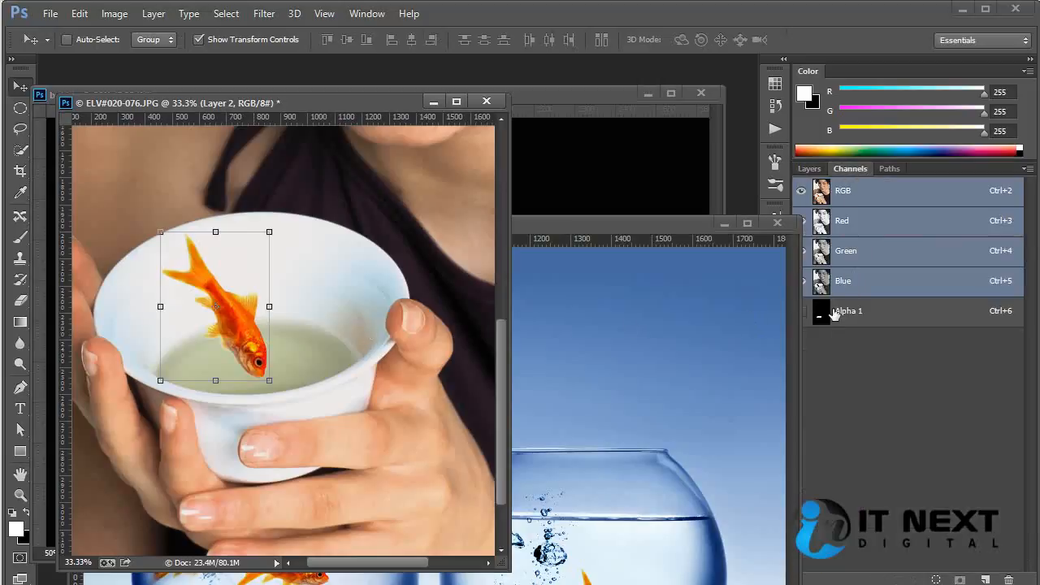
{"action": "left_click", "coordinate": [821, 313], "text": "ctrl"}
{"action": "left_click", "coordinate": [809, 168]}
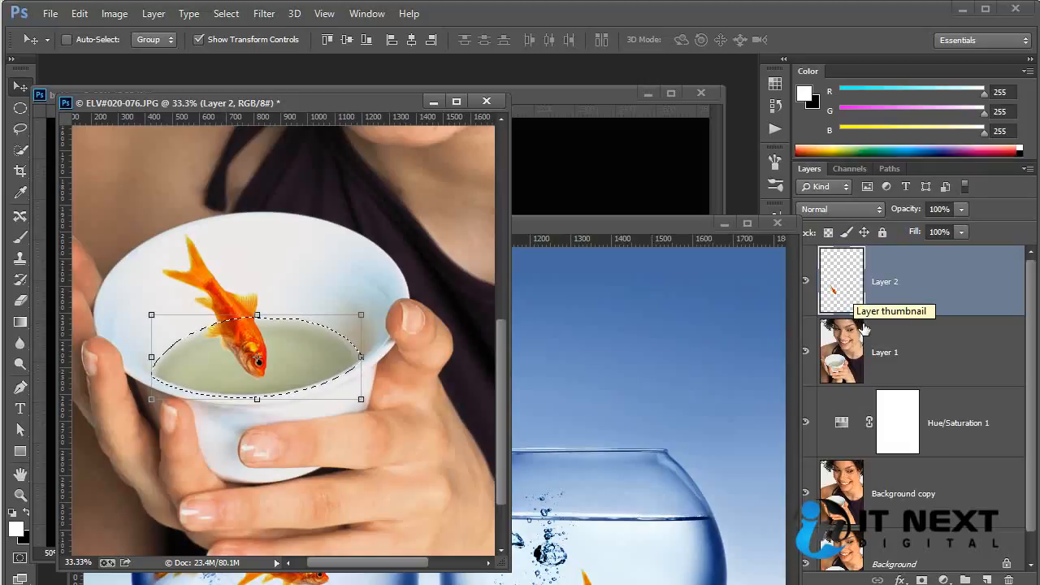
Step: Copy the selected tea from Layer 1 to a new layer and stack it above the goldfish layer
{"action": "left_click", "coordinate": [859, 351]}
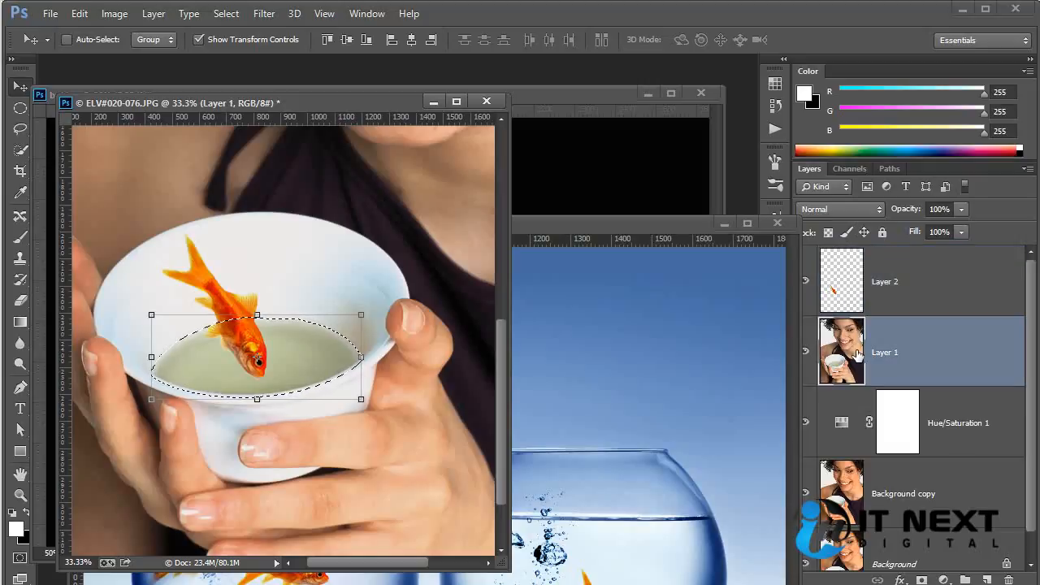
{"action": "key", "text": "ctrl+j"}
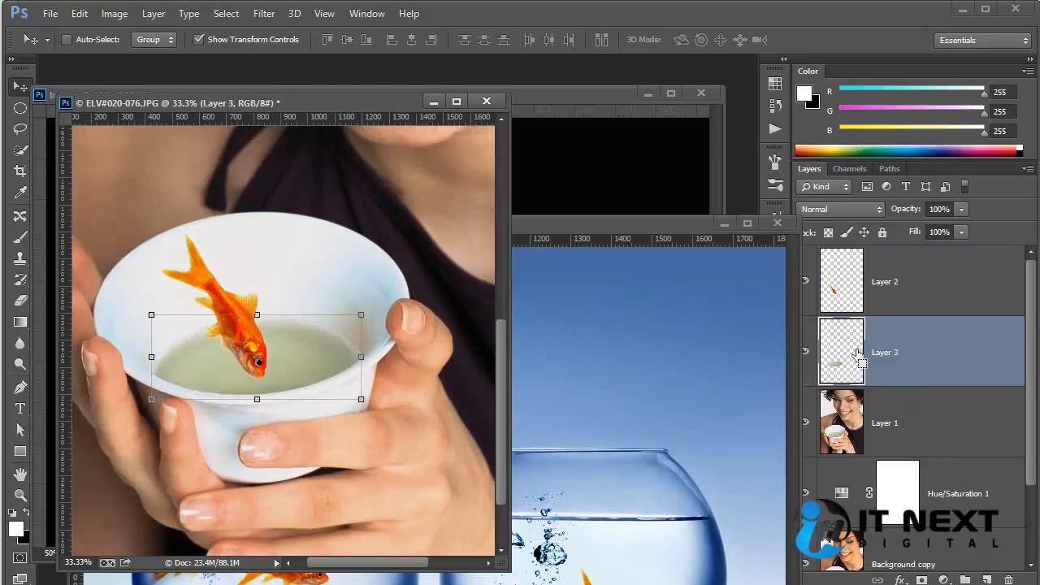
{"action": "left_click_drag", "start_coordinate": [836, 353], "coordinate": [867, 269]}
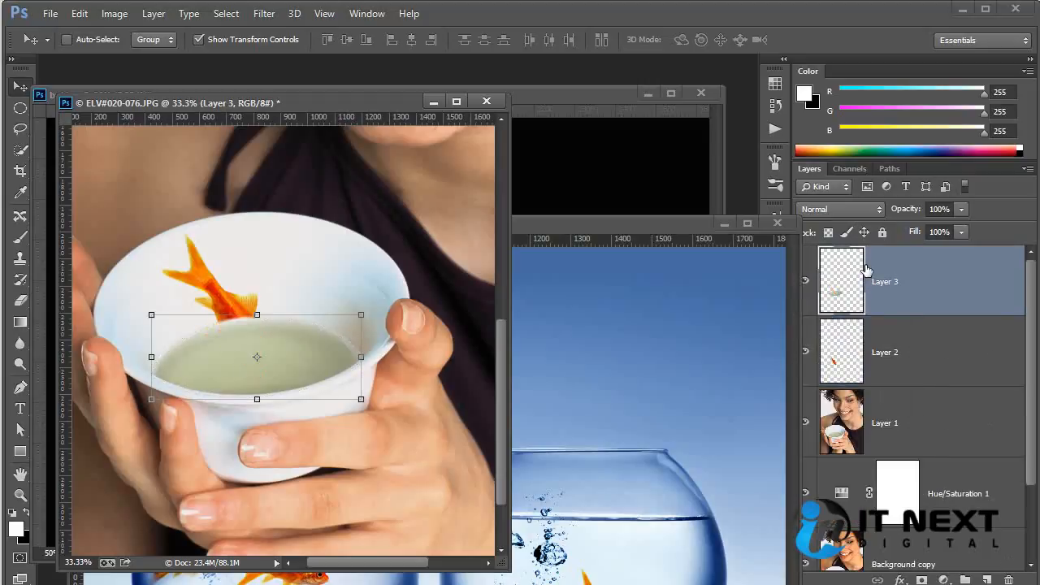
Step: Try the tea copy, Layer 3, at 50% opacity over the goldfish and keep that layer active
{"action": "left_click", "coordinate": [934, 209]}
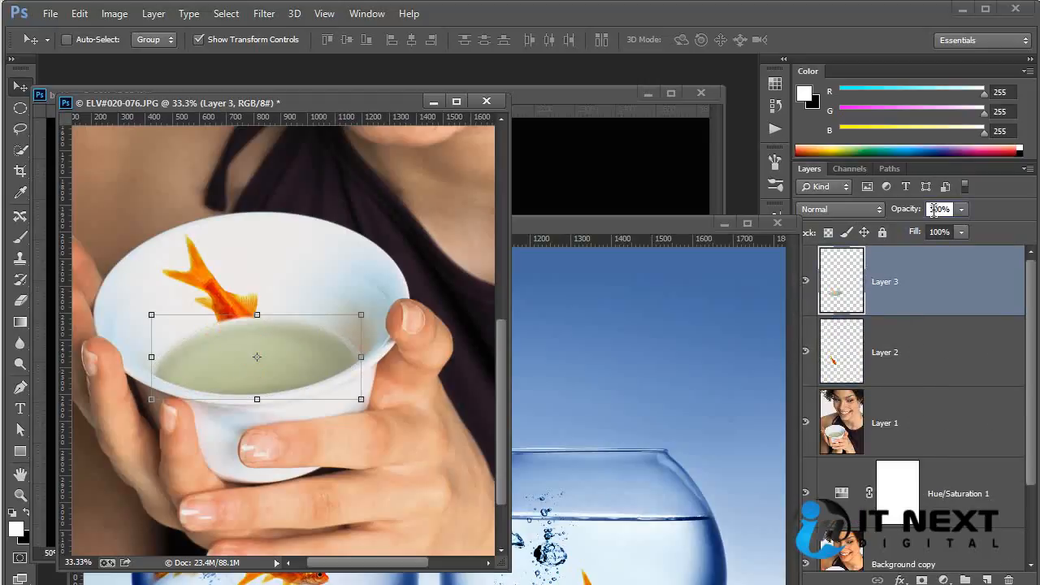
{"action": "type", "text": "50"}
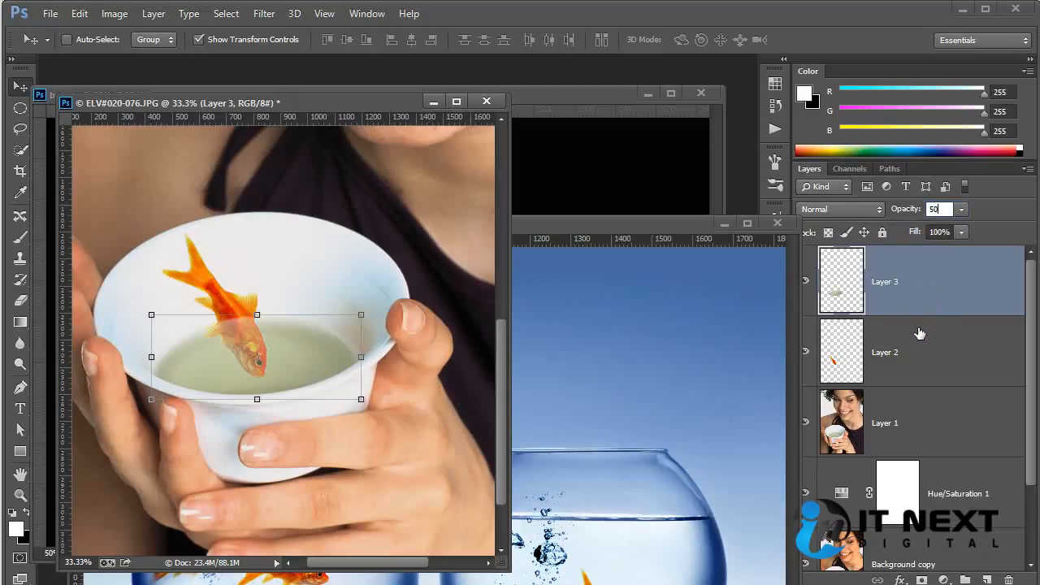
{"action": "left_click", "coordinate": [967, 343]}
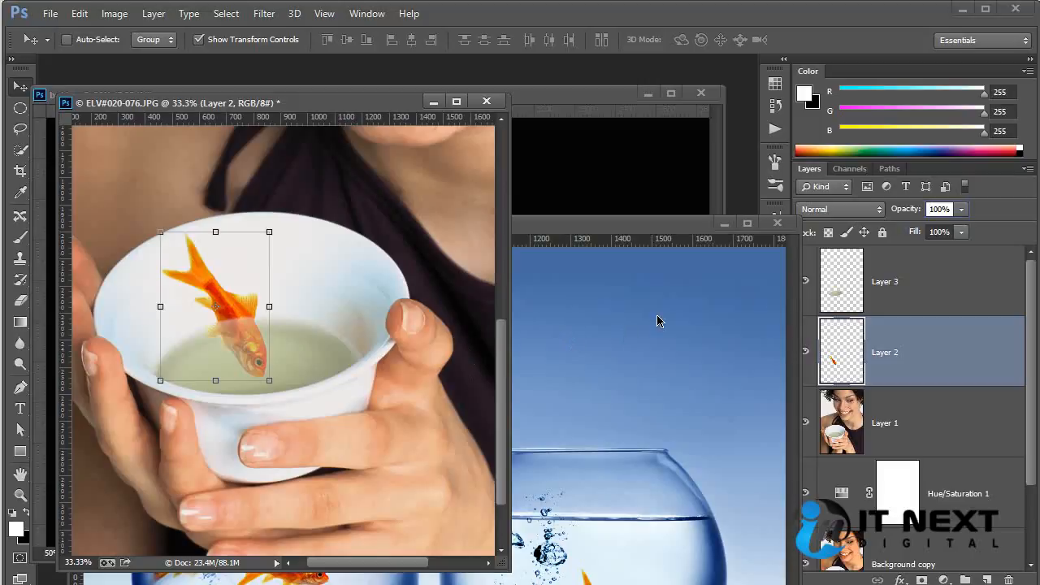
{"action": "left_click", "coordinate": [827, 287]}
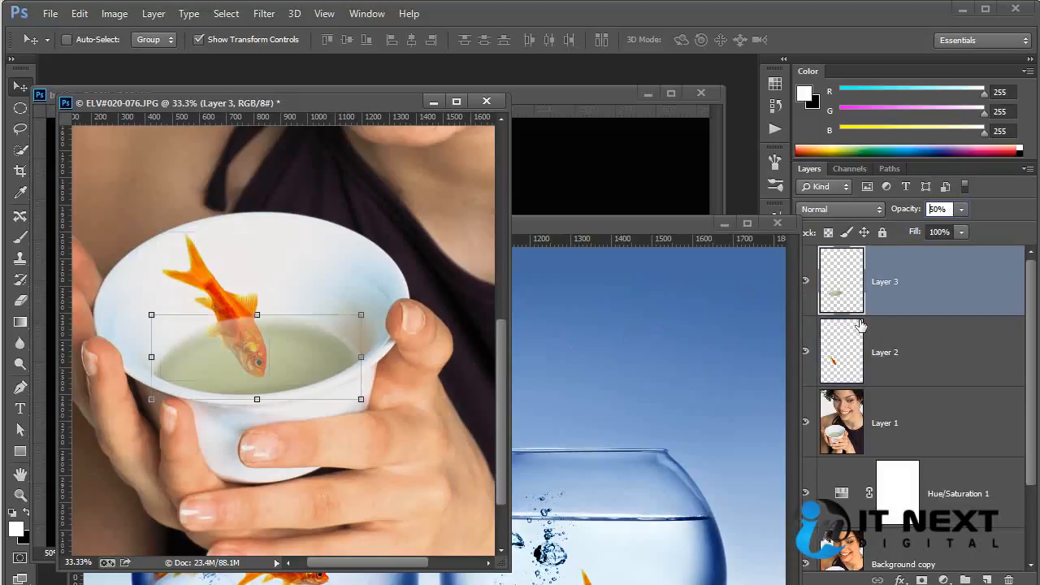
Step: Try adding a layer mask to Layer 3 and painting it black over the goldfish at the waterline with a 70 px brush
{"action": "left_click", "coordinate": [921, 580]}
{"action": "key", "text": "b"}
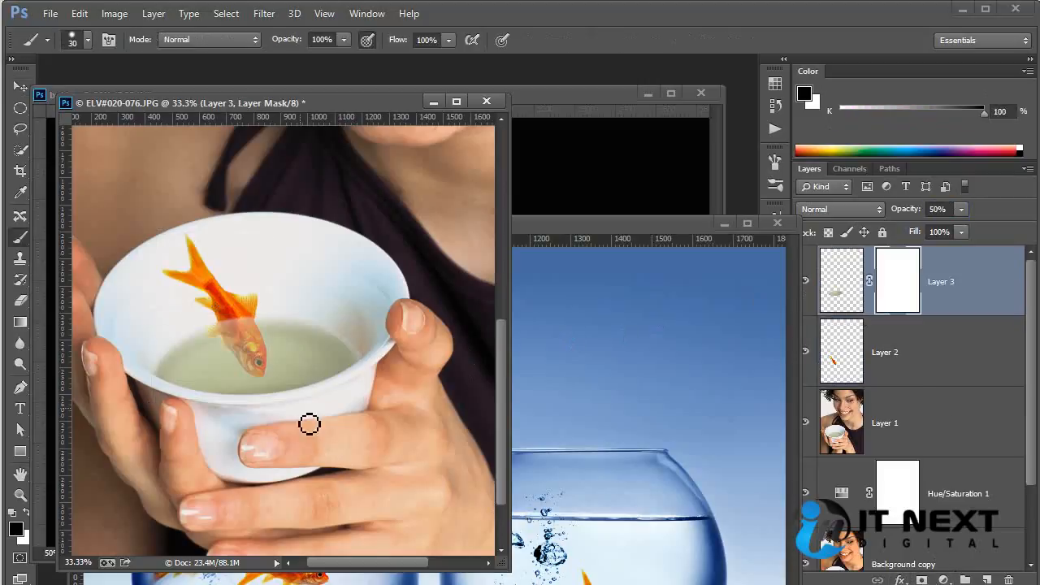
{"action": "key", "text": "bracketright"}
{"action": "key", "text": "bracketright"}
{"action": "key", "text": "bracketright"}
{"action": "key", "text": "bracketright"}
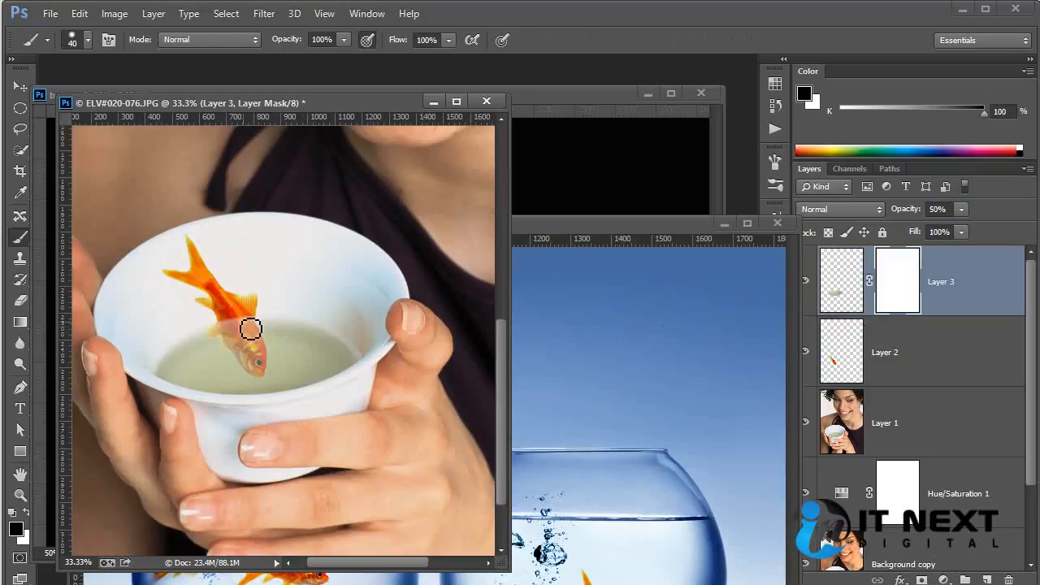
{"action": "mouse_move", "coordinate": [240, 322]}
{"action": "left_mouse_down"}
{"action": "mouse_move", "coordinate": [226, 320]}
{"action": "mouse_move", "coordinate": [247, 343]}
{"action": "left_mouse_up"}
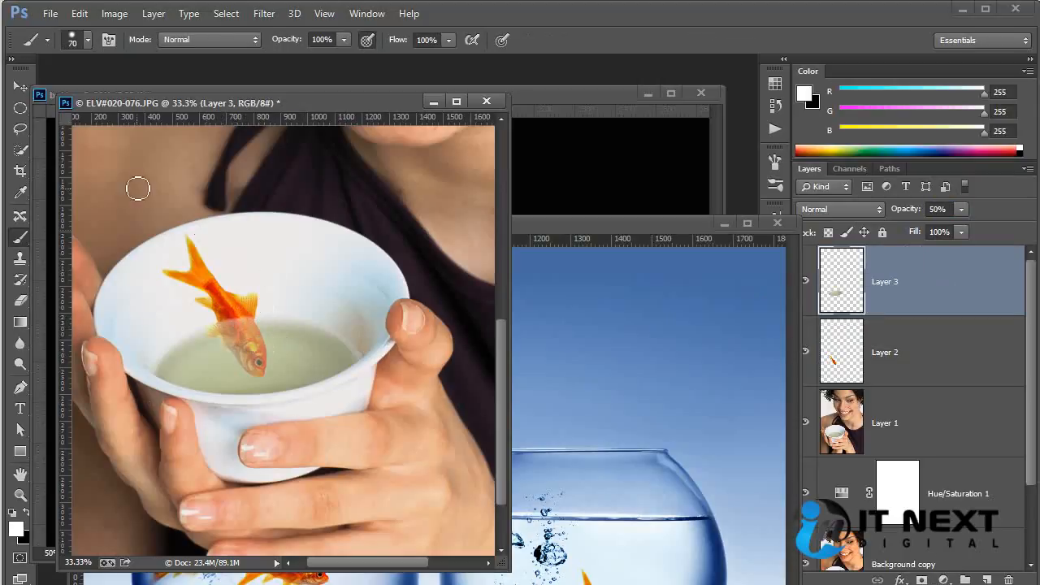
Step: Make the 70 px brush fully soft by lowering its hardness to the minimum
{"action": "left_click", "coordinate": [88, 47]}
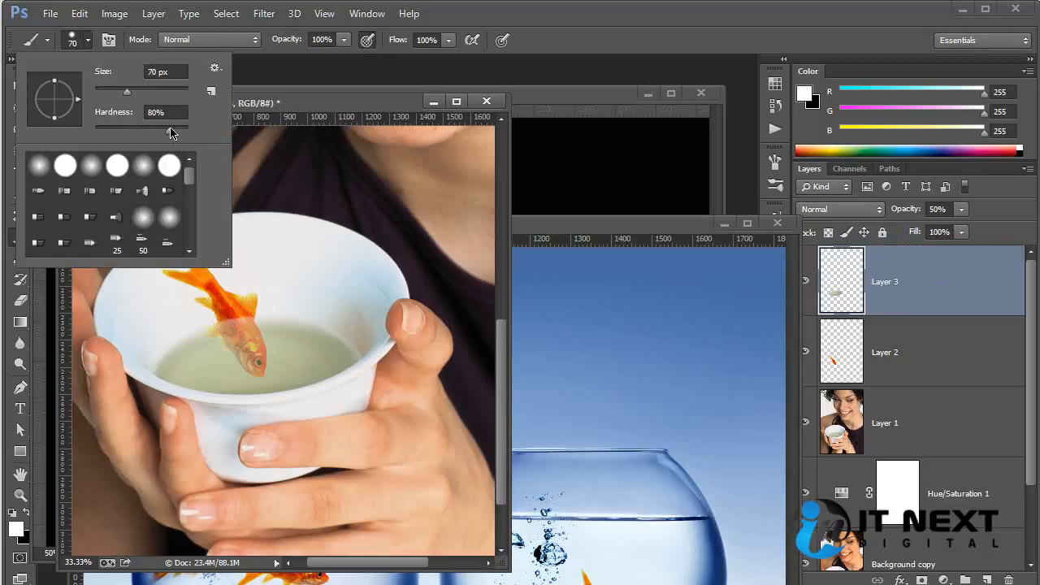
{"action": "left_click_drag", "start_coordinate": [171, 130], "coordinate": [82, 124]}
{"action": "left_click", "coordinate": [587, 35]}
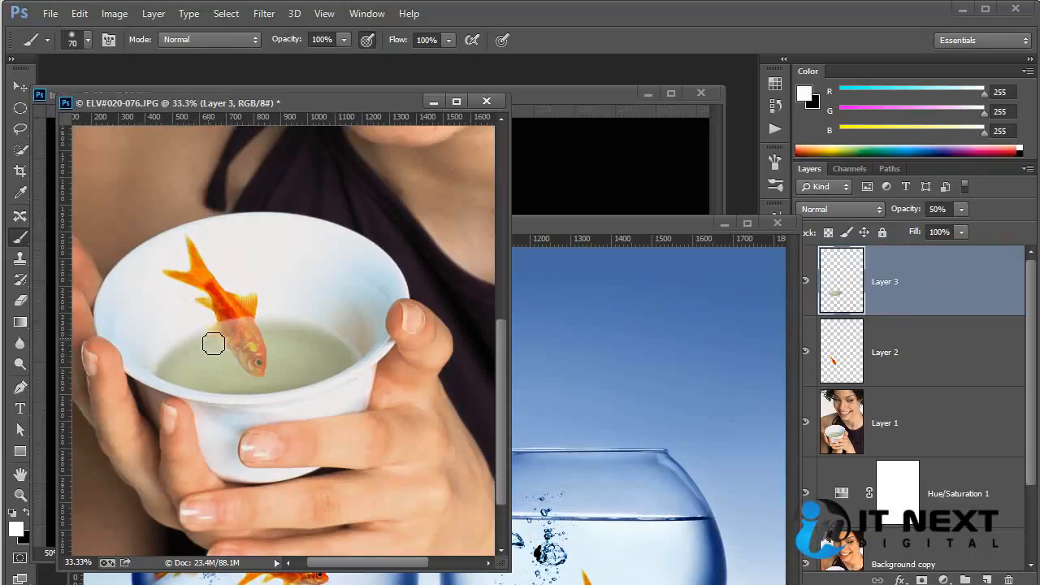
Step: Try painting over the goldfish directly on Layer 3, enlarging the brush to 125 px and switching the foreground colour to black
{"action": "mouse_move", "coordinate": [213, 343]}
{"action": "left_mouse_down"}
{"action": "mouse_move", "coordinate": [248, 324]}
{"action": "mouse_move", "coordinate": [252, 347]}
{"action": "left_mouse_up"}
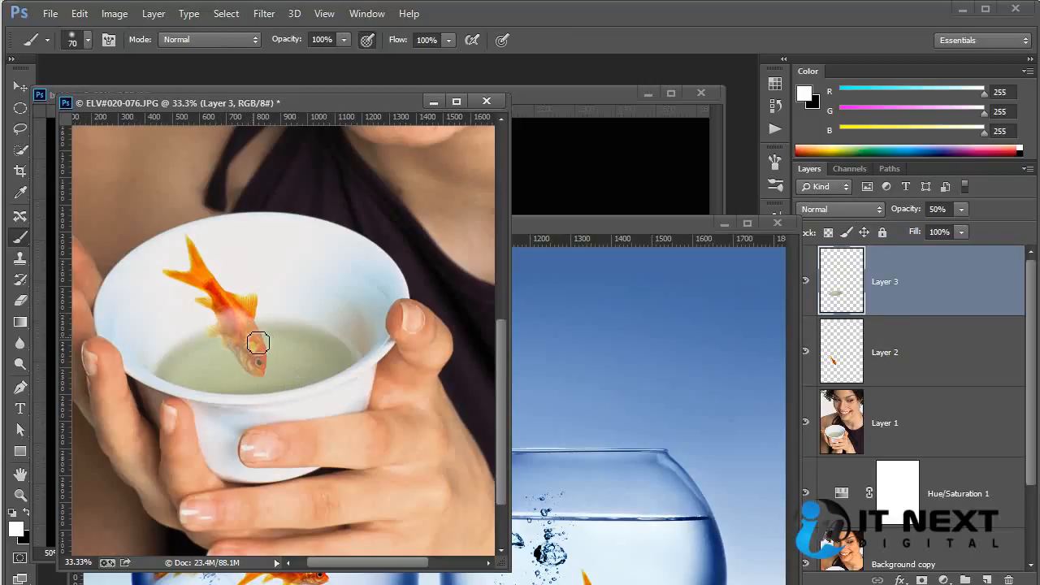
{"action": "key", "text": "bracketright"}
{"action": "key", "text": "bracketright"}
{"action": "key", "text": "bracketright"}
{"action": "key", "text": "bracketright"}
{"action": "key", "text": "x"}
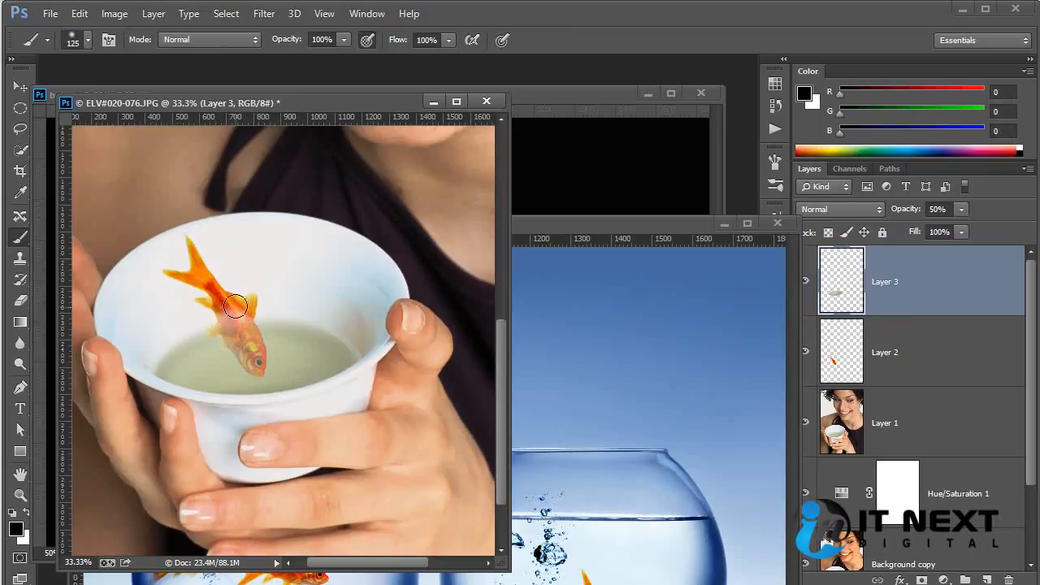
{"action": "left_click_drag", "start_coordinate": [223, 303], "coordinate": [227, 318]}
Step: Undo the brush strokes on Layer 3 and its opacity change
{"action": "key", "text": "ctrl+z"}
{"action": "key", "text": "ctrl+alt+z"}
{"action": "key", "text": "ctrl+alt+z"}
{"action": "key", "text": "ctrl+alt+z"}
{"action": "key", "text": "ctrl+alt+z"}
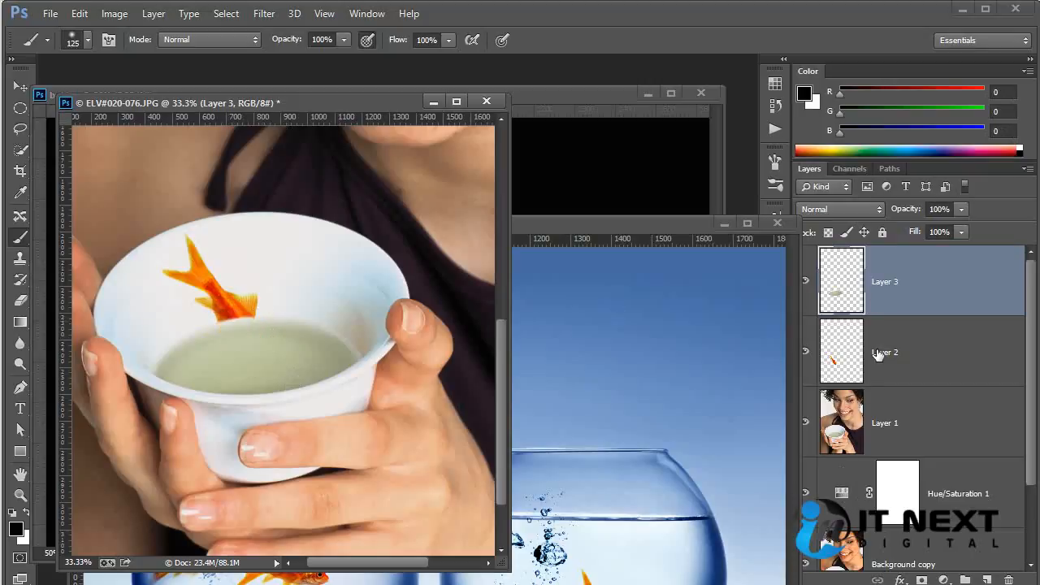
Step: Make the tea copy, Layer 3, active and set its opacity to 50%
{"action": "left_click", "coordinate": [931, 328]}
{"action": "left_click", "coordinate": [928, 288]}
{"action": "left_click", "coordinate": [928, 326]}
{"action": "left_click", "coordinate": [934, 273]}
{"action": "left_click", "coordinate": [961, 209]}
{"action": "left_click_drag", "start_coordinate": [964, 233], "coordinate": [919, 233]}
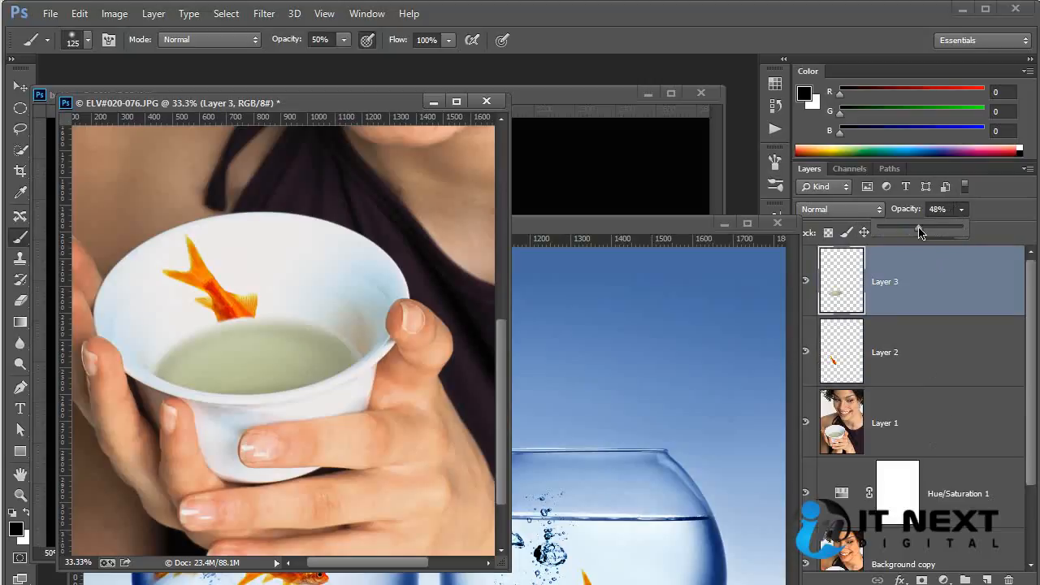
{"action": "left_click", "coordinate": [937, 207]}
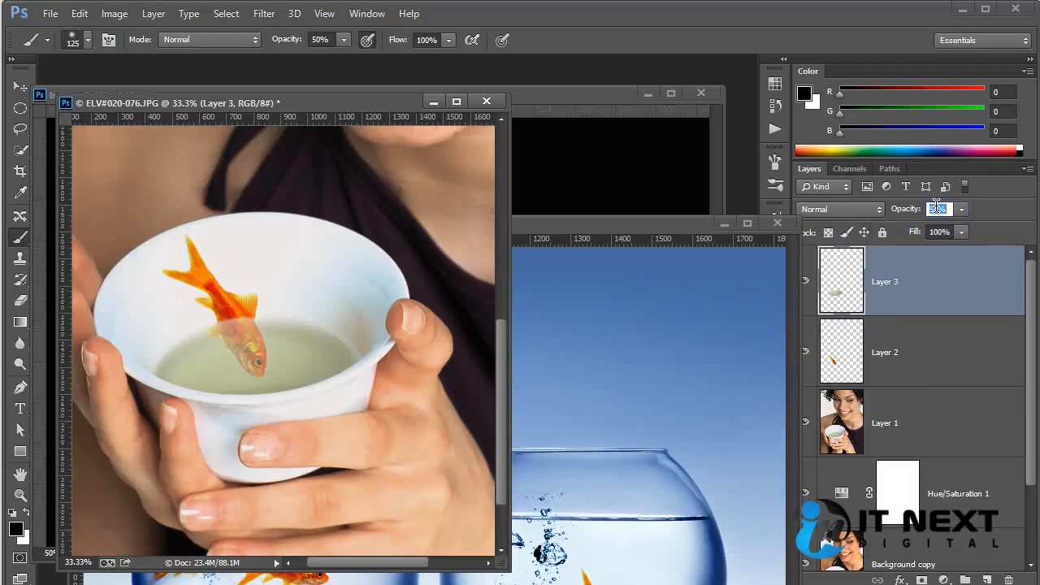
{"action": "type", "text": "50"}
{"action": "key", "text": "Return"}
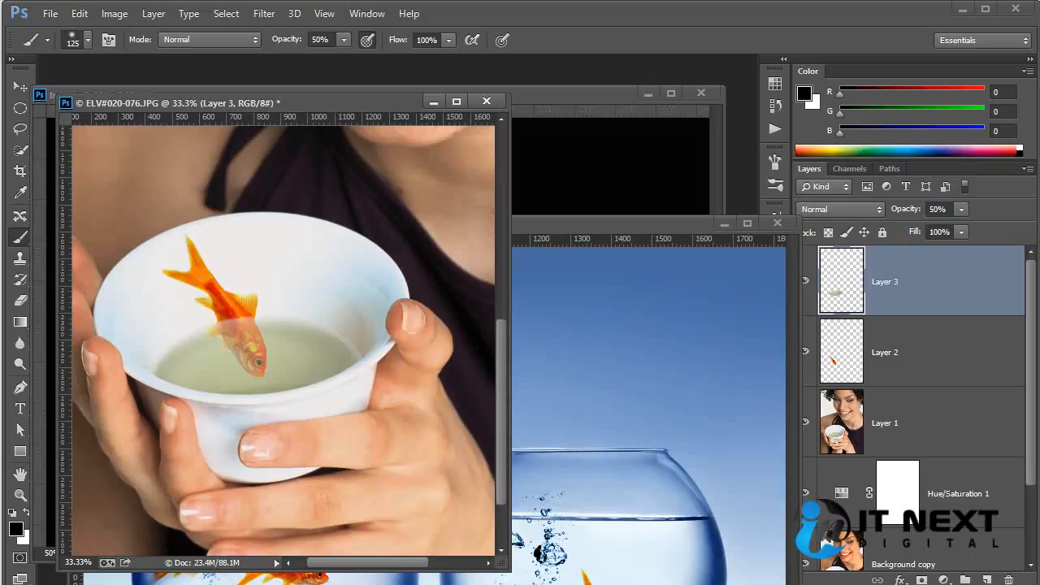
Step: Add a layer mask to Layer 3 and paint it black over the goldfish's body where it enters the tea
{"action": "left_click", "coordinate": [922, 580]}
{"action": "left_click_drag", "start_coordinate": [234, 325], "coordinate": [239, 290]}
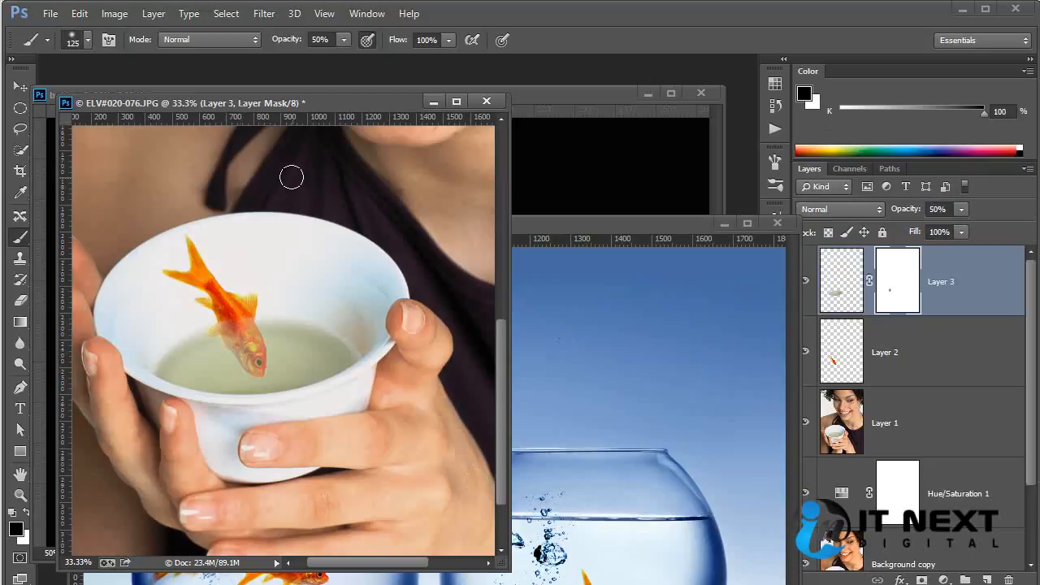
Step: Copy the water bubbles layer from the fishbowl image into the portrait and place it around the goldfish's head in the tea
{"action": "left_click", "coordinate": [20, 87]}
{"action": "left_click", "coordinate": [533, 341]}
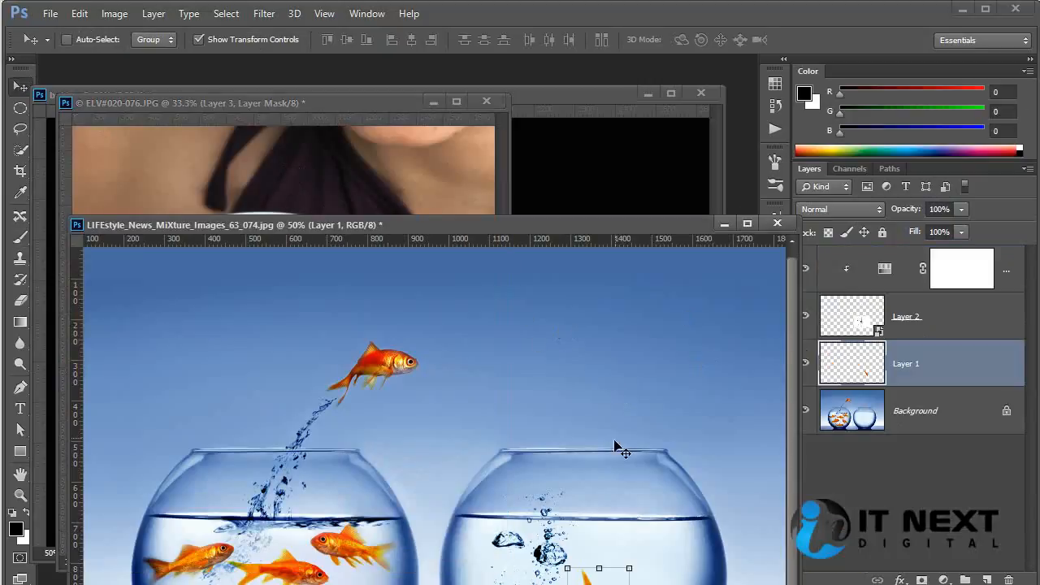
{"action": "left_click", "coordinate": [594, 477], "text": "ctrl"}
{"action": "left_click", "coordinate": [555, 561], "text": "ctrl"}
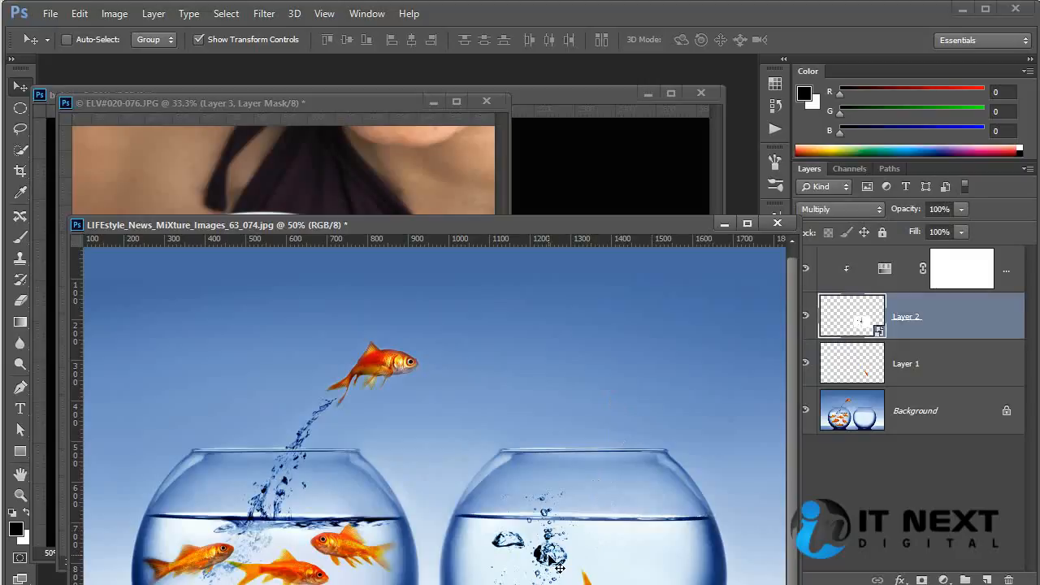
{"action": "left_click_drag", "start_coordinate": [543, 577], "coordinate": [313, 350]}
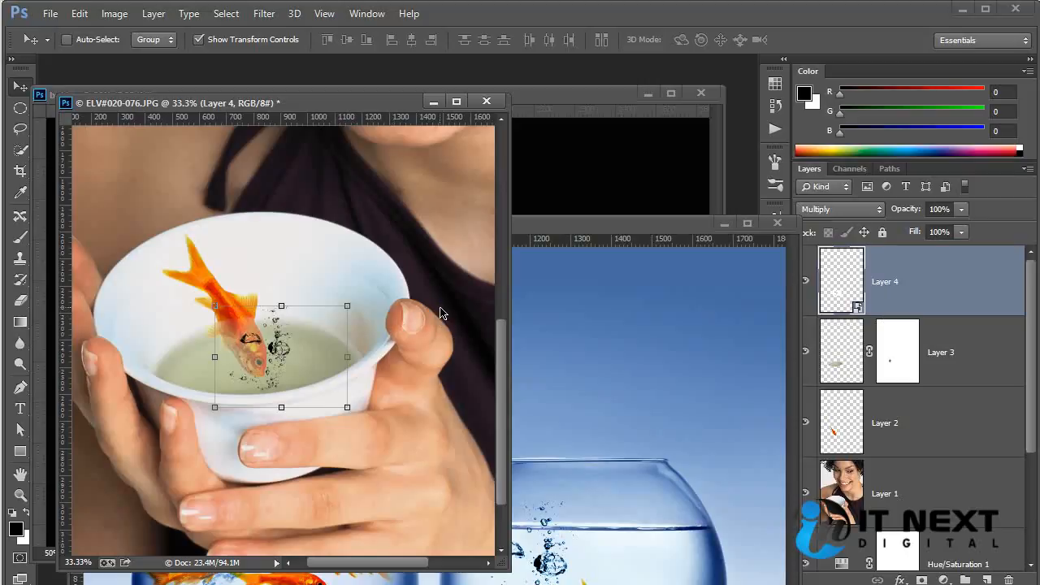
Step: Add a Hue/Saturation adjustment layer above the bubbles, clip it to them and make the adjustment itself active
{"action": "left_click", "coordinate": [942, 580]}
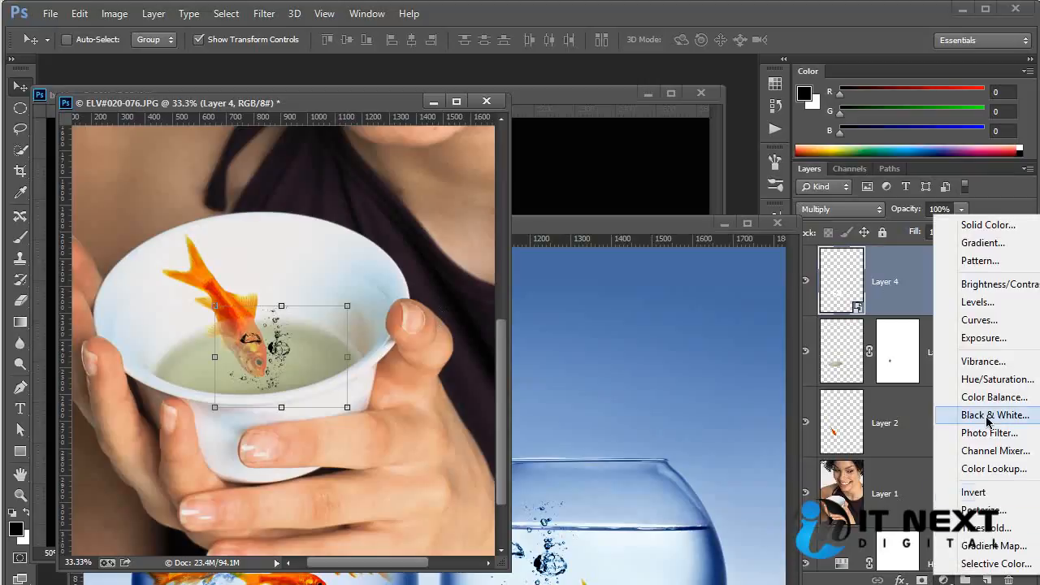
{"action": "left_click", "coordinate": [965, 382]}
{"action": "left_click", "coordinate": [906, 315], "text": "alt"}
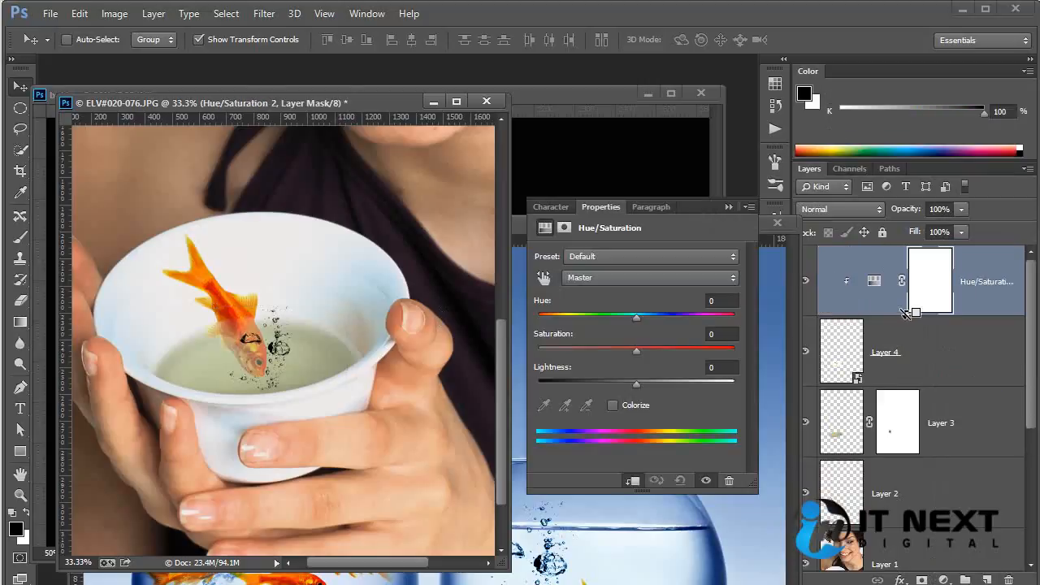
{"action": "left_click", "coordinate": [882, 291]}
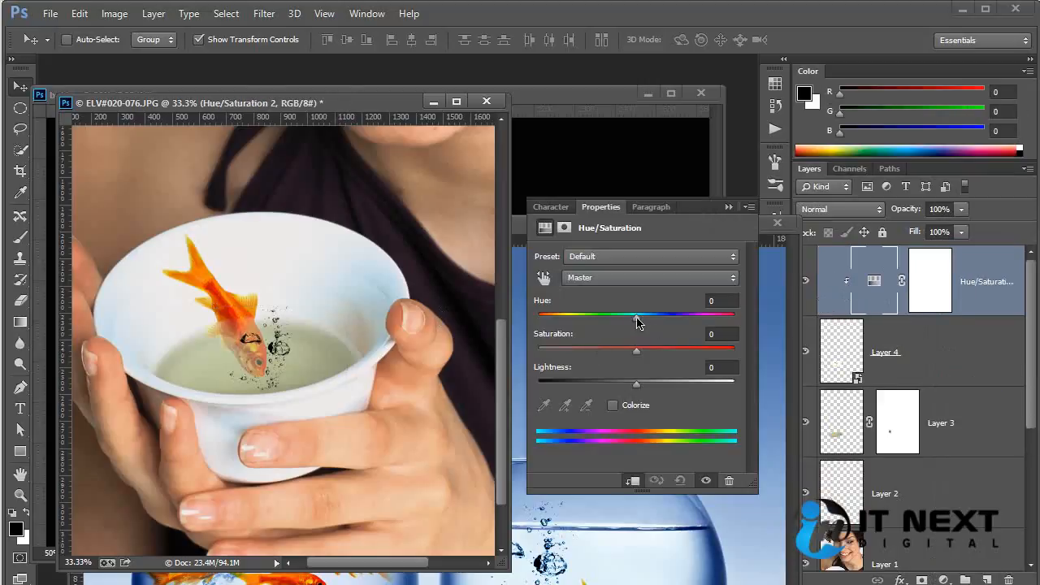
Step: Colorize the bubbles with hue 101, saturation 29 and lightness 0
{"action": "mouse_move", "coordinate": [636, 317]}
{"action": "left_mouse_down"}
{"action": "mouse_move", "coordinate": [700, 316]}
{"action": "mouse_move", "coordinate": [567, 333]}
{"action": "mouse_move", "coordinate": [625, 325]}
{"action": "left_mouse_up"}
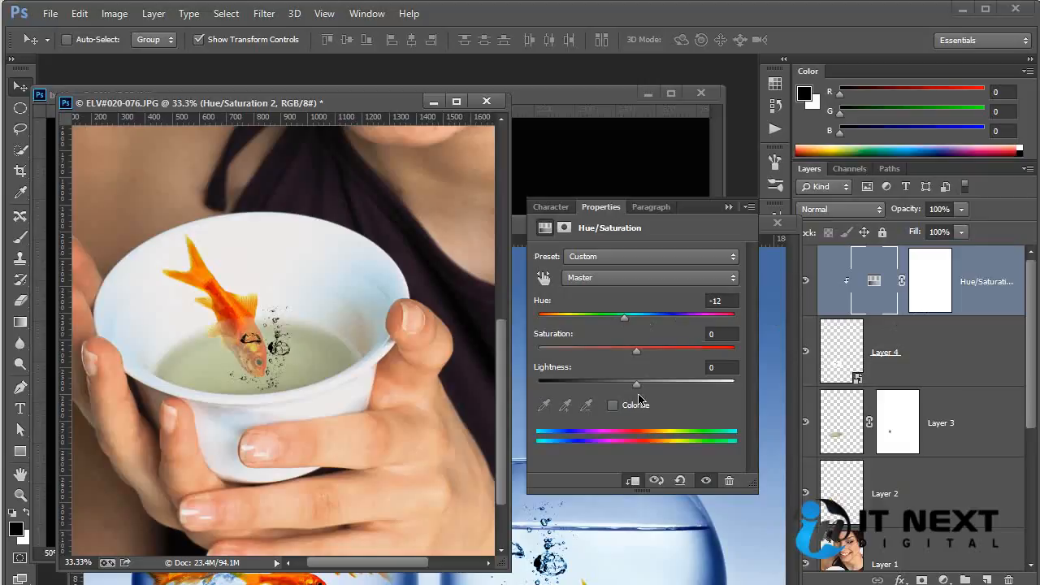
{"action": "left_click", "coordinate": [614, 405]}
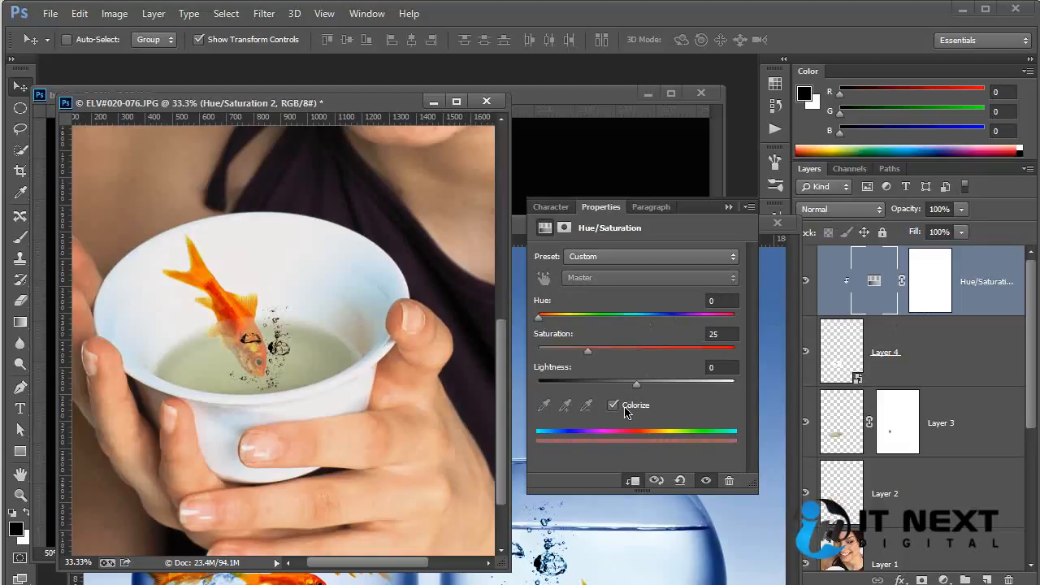
{"action": "left_click_drag", "start_coordinate": [552, 327], "coordinate": [598, 360]}
{"action": "left_click_drag", "start_coordinate": [638, 390], "coordinate": [615, 390]}
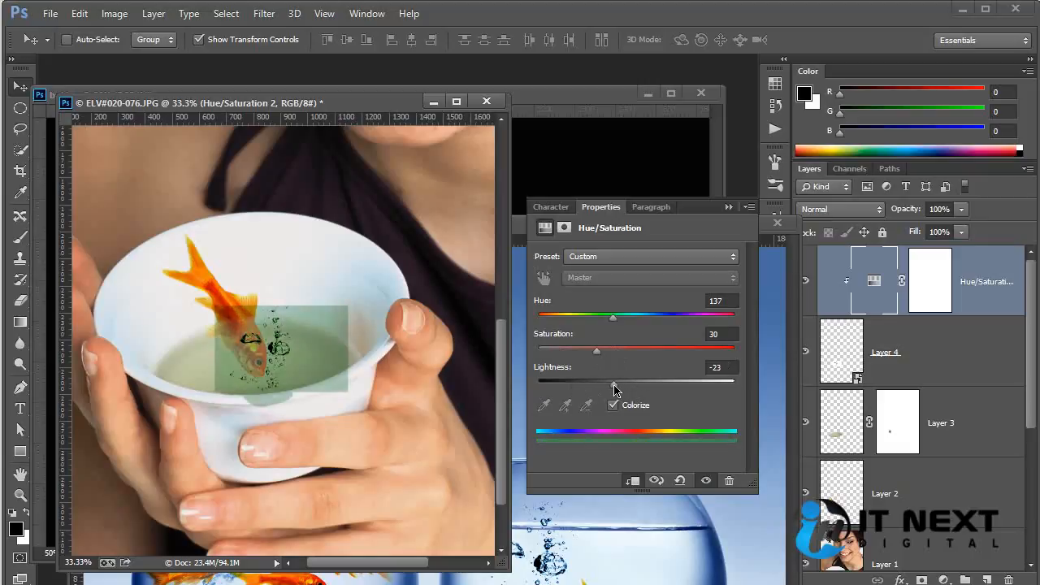
{"action": "left_click", "coordinate": [734, 368]}
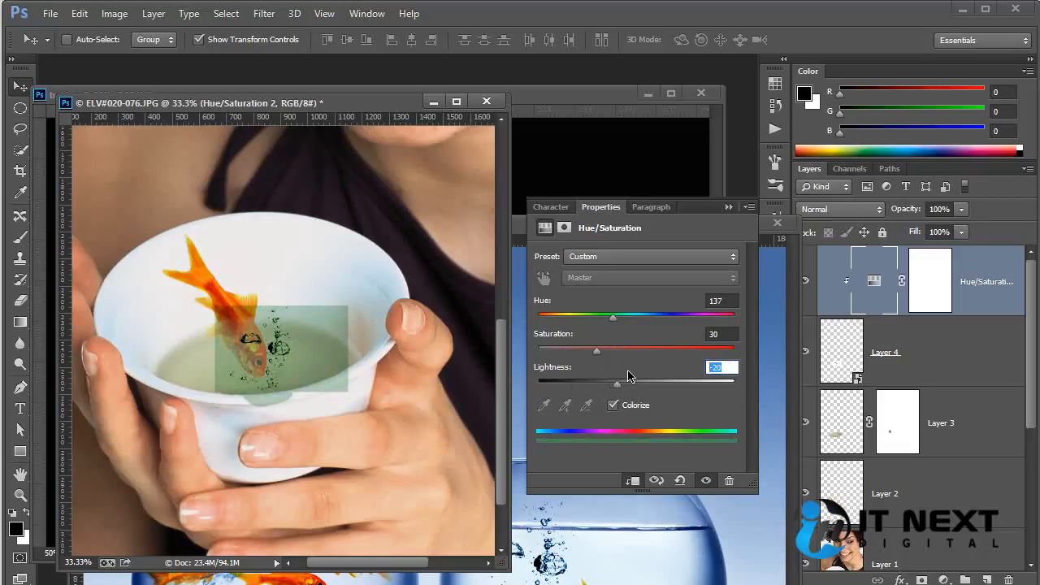
{"action": "type", "text": "0"}
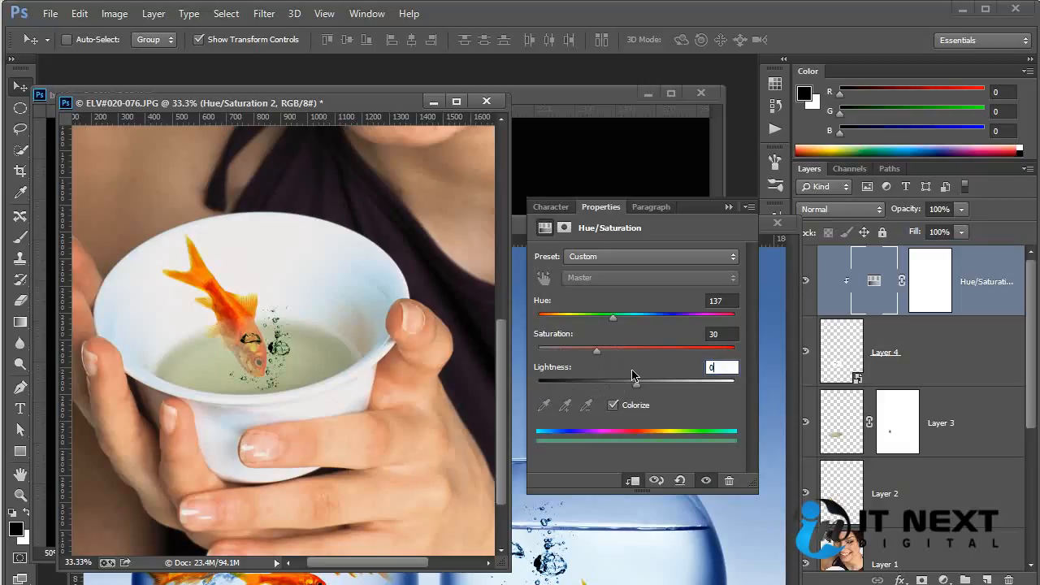
{"action": "left_click_drag", "start_coordinate": [604, 354], "coordinate": [594, 327]}
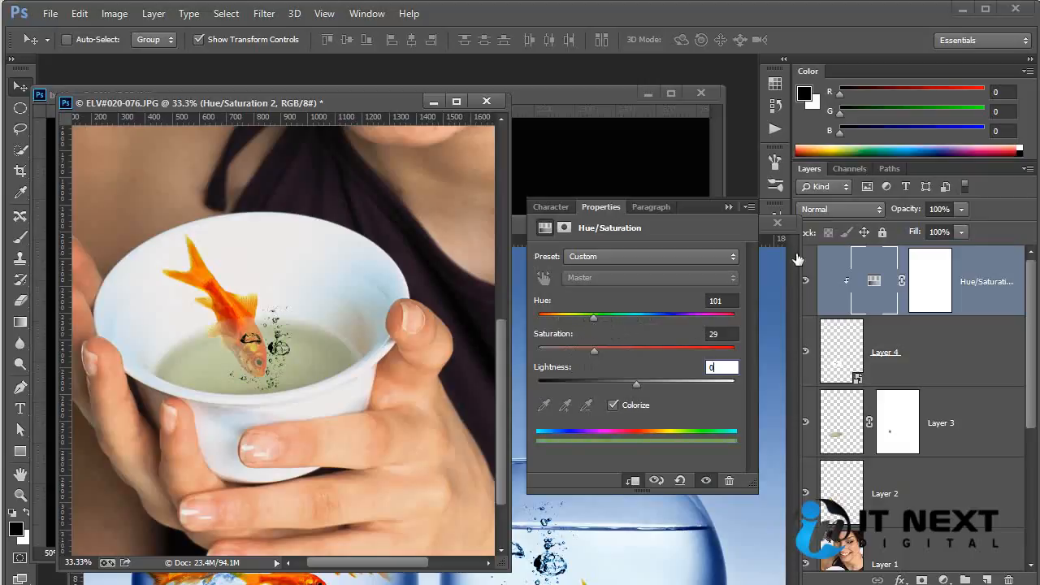
Step: Reduce the opacity of the bubbles on Layer 4 to 49%
{"action": "left_click", "coordinate": [961, 213]}
{"action": "left_click_drag", "start_coordinate": [957, 236], "coordinate": [919, 235]}
{"action": "left_click", "coordinate": [913, 340]}
{"action": "left_click", "coordinate": [961, 213]}
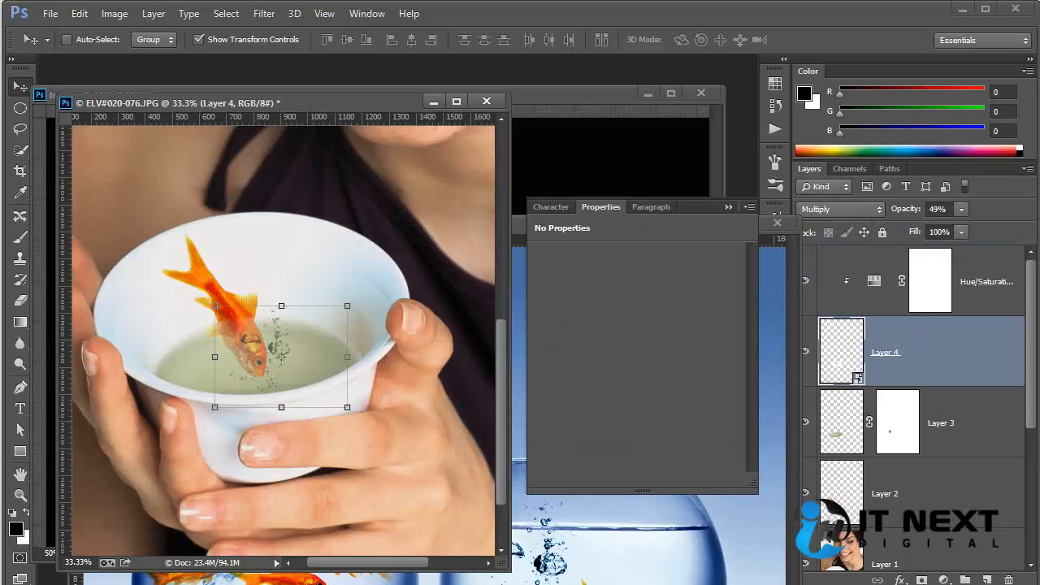
Step: Add a layer mask to Layer 4 and paint it black at 50% brush opacity where bubbles cover the goldfish's head
{"action": "left_click", "coordinate": [922, 580]}
{"action": "key", "text": "b"}
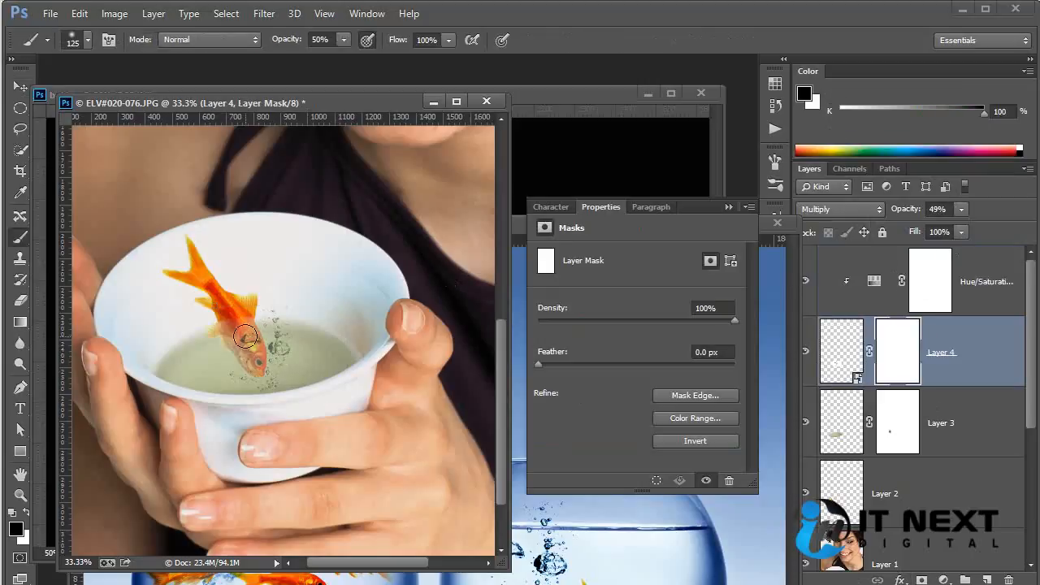
{"action": "mouse_move", "coordinate": [247, 338]}
{"action": "left_mouse_down"}
{"action": "mouse_move", "coordinate": [243, 369]}
{"action": "mouse_move", "coordinate": [246, 336]}
{"action": "left_mouse_up"}
{"action": "left_click", "coordinate": [955, 354]}
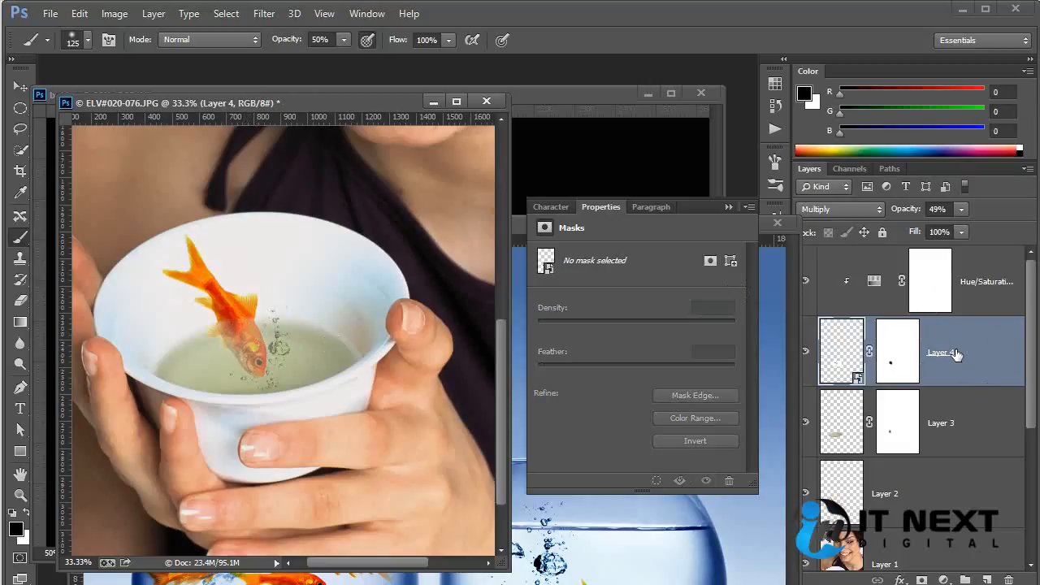
{"action": "key", "text": "v"}
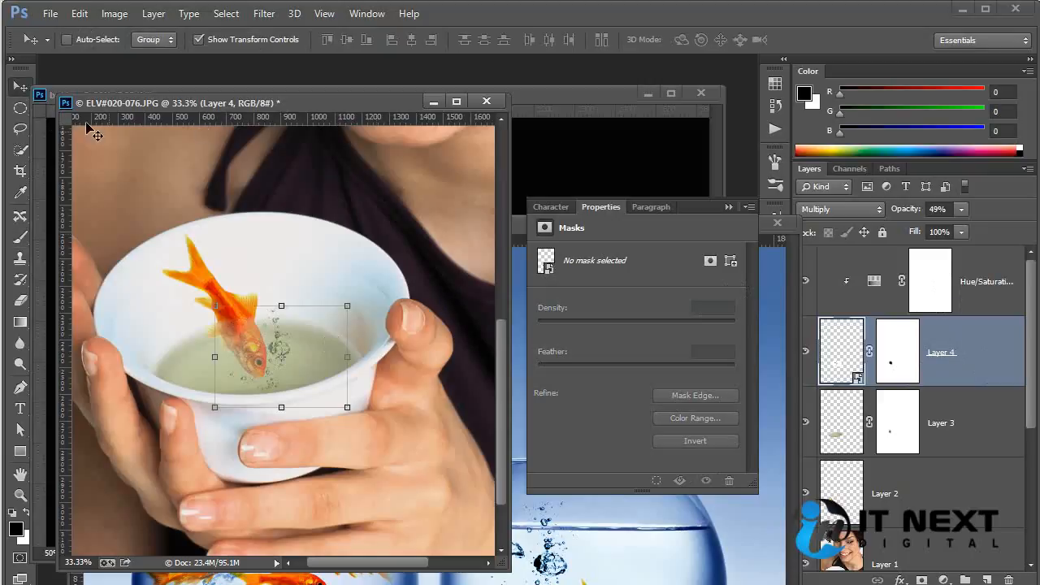
Step: Set the bubbles' Hue/Saturation adjustment to hue 174 and saturation 50
{"action": "left_click", "coordinate": [880, 292]}
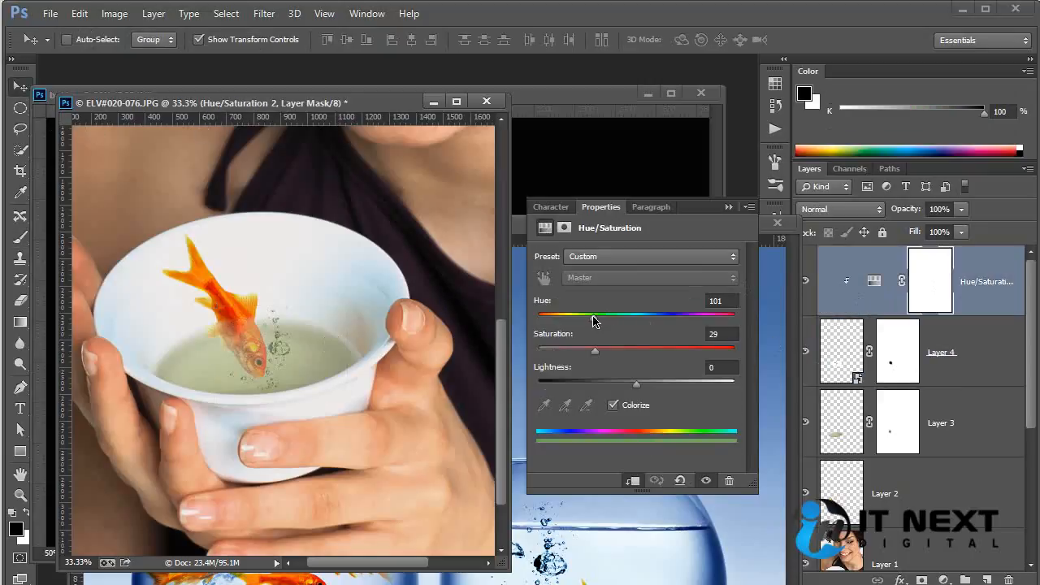
{"action": "left_click_drag", "start_coordinate": [594, 321], "coordinate": [631, 322]}
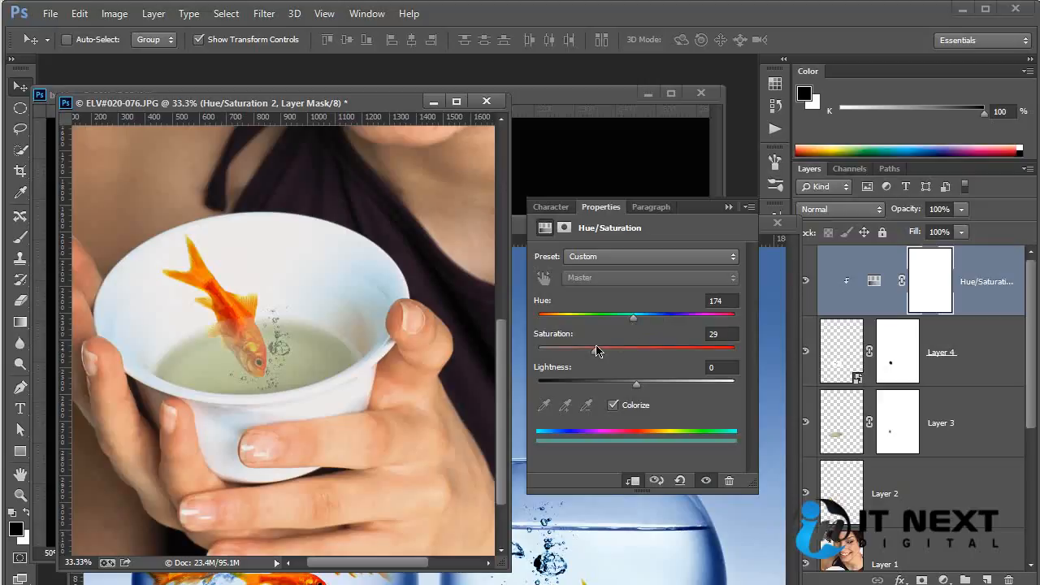
{"action": "left_click_drag", "start_coordinate": [598, 351], "coordinate": [655, 356]}
{"action": "key", "text": "ctrl+minus"}
{"action": "key", "text": "ctrl+minus"}
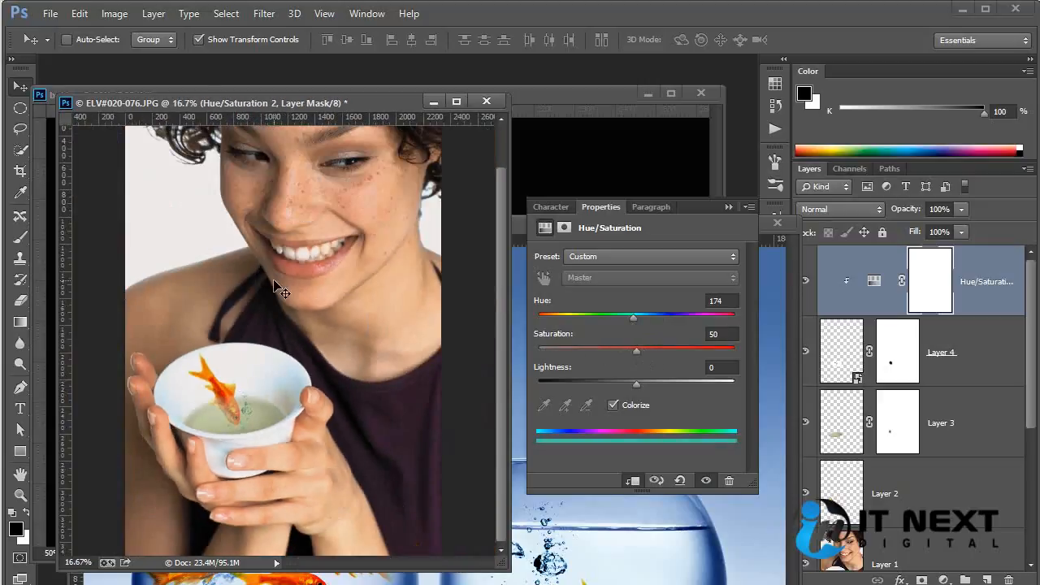
{"action": "key", "text": "ctrl+plus"}
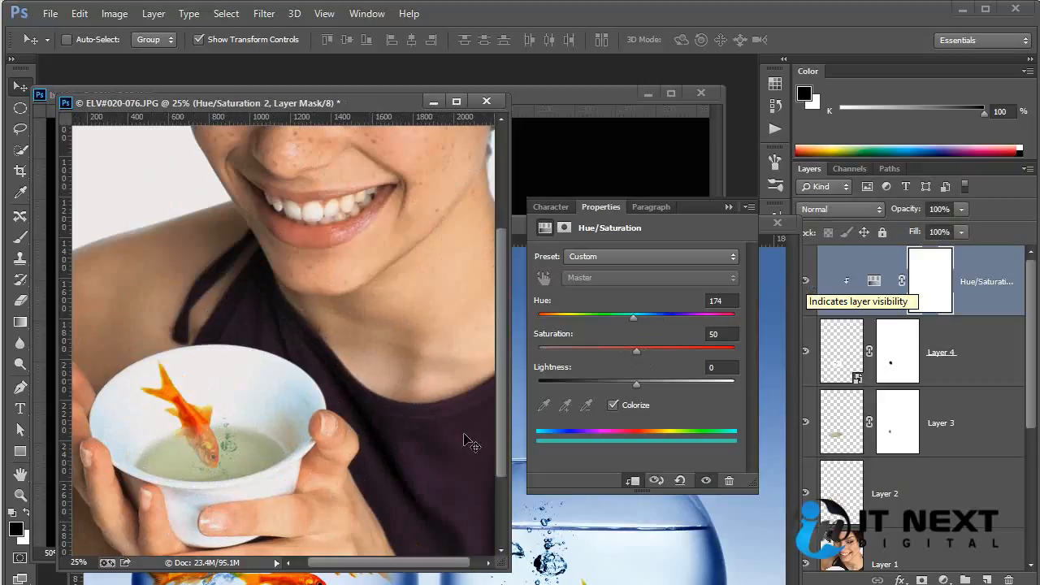
Step: Delete the Hue/Saturation adjustment clipped to the bubbles and the bubbles layer itself, and bring the bul.jpg image into view
{"action": "left_click_drag", "start_coordinate": [994, 309], "coordinate": [1009, 579]}
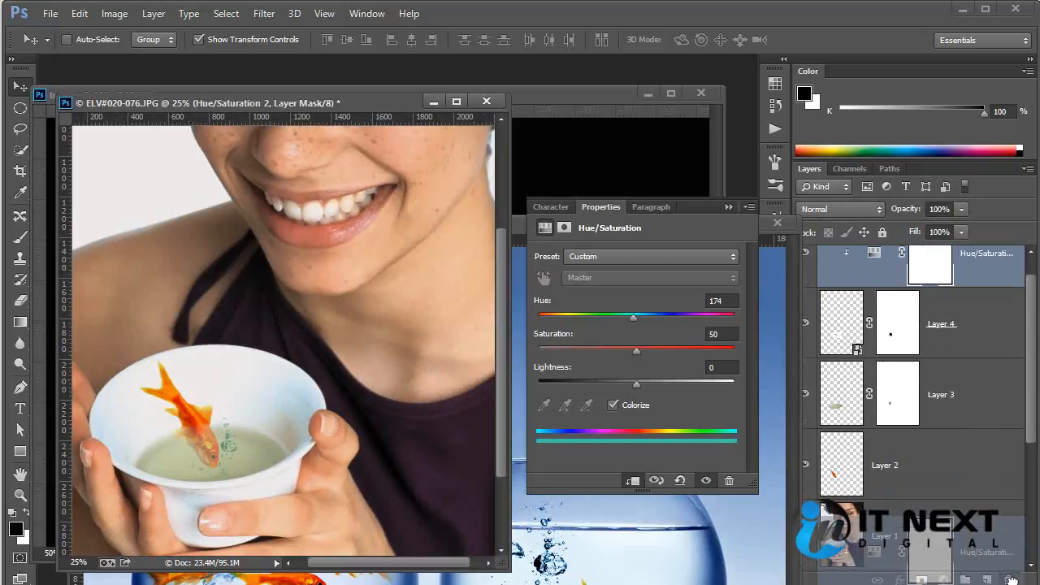
{"action": "left_click_drag", "start_coordinate": [689, 147], "coordinate": [732, 96]}
{"action": "left_click_drag", "start_coordinate": [396, 101], "coordinate": [554, 140]}
{"action": "left_click", "coordinate": [100, 429]}
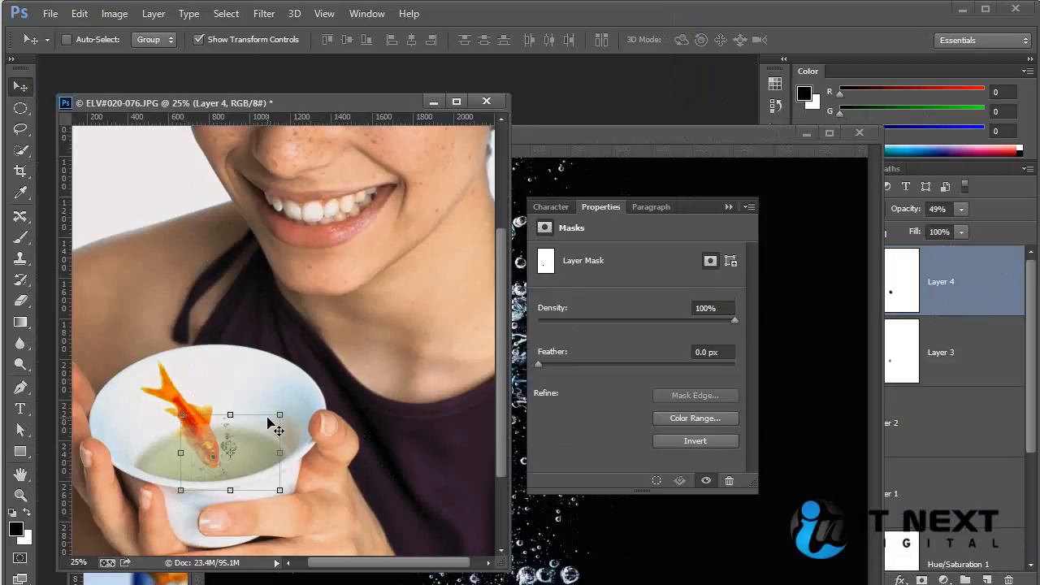
{"action": "key", "text": "Delete"}
Step: Copy the bul.jpg bubbles image into the portrait as a new layer, scale it down and place it over the cup
{"action": "left_click_drag", "start_coordinate": [634, 533], "coordinate": [187, 406]}
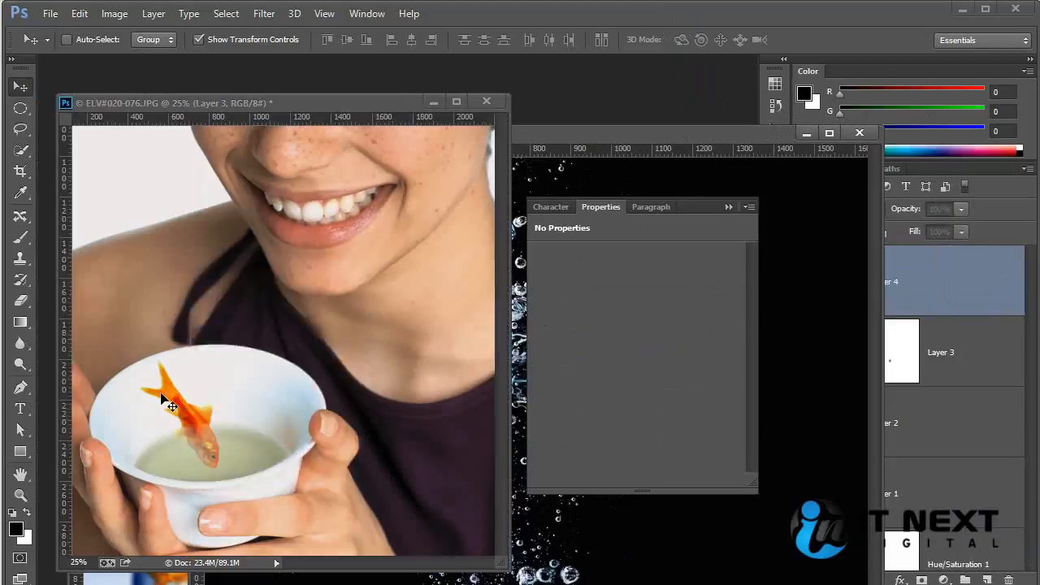
{"action": "left_click_drag", "start_coordinate": [281, 350], "coordinate": [344, 374]}
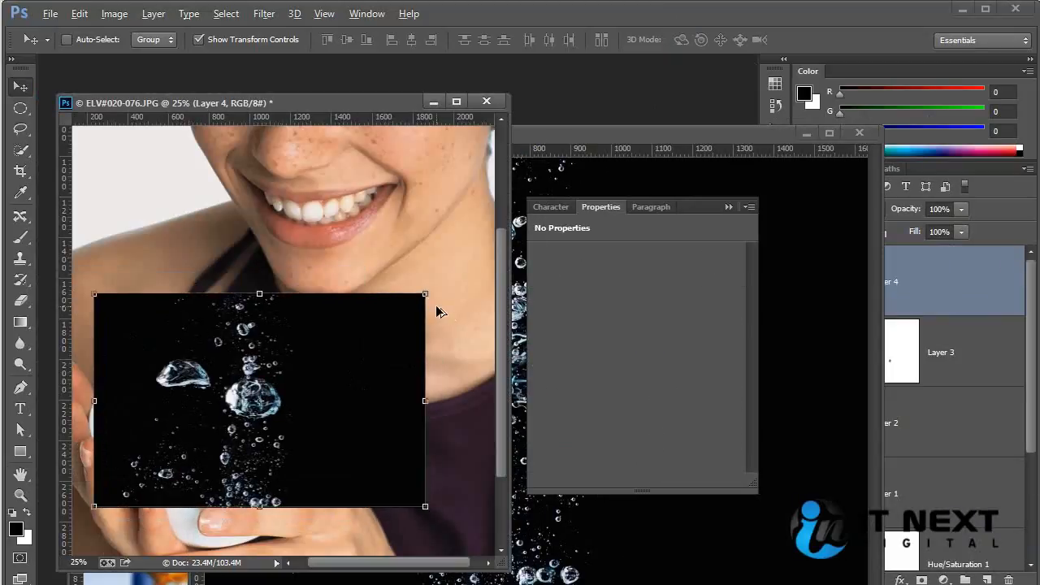
{"action": "left_click_drag", "start_coordinate": [425, 293], "coordinate": [383, 374]}
{"action": "left_click_drag", "start_coordinate": [337, 403], "coordinate": [310, 423]}
{"action": "key", "text": "Return"}
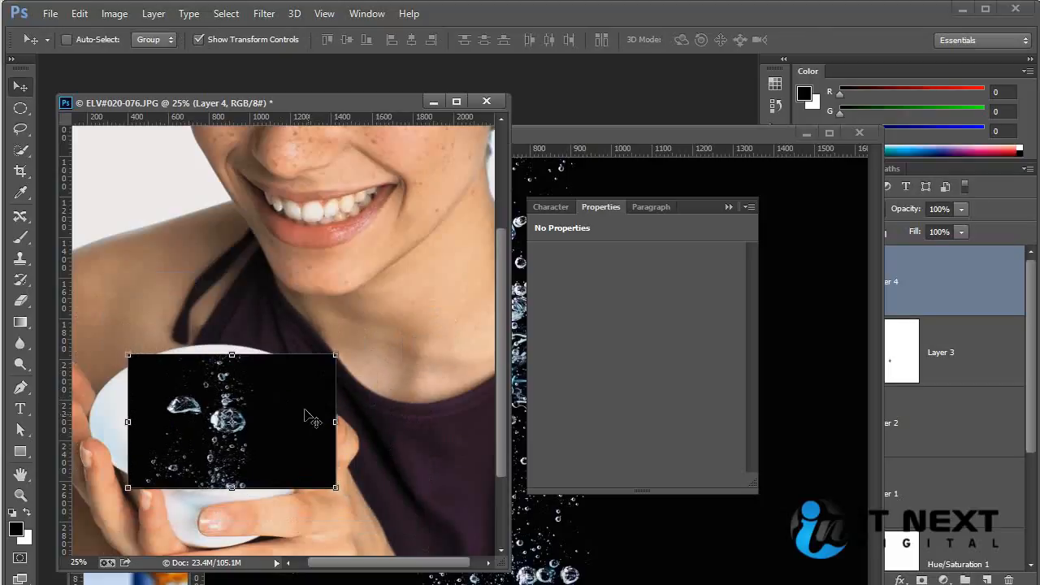
Step: Set the new bubbles layer's blend mode to Screen and shift it so the bubbles sit in the tea
{"action": "left_click_drag", "start_coordinate": [642, 138], "coordinate": [566, 291]}
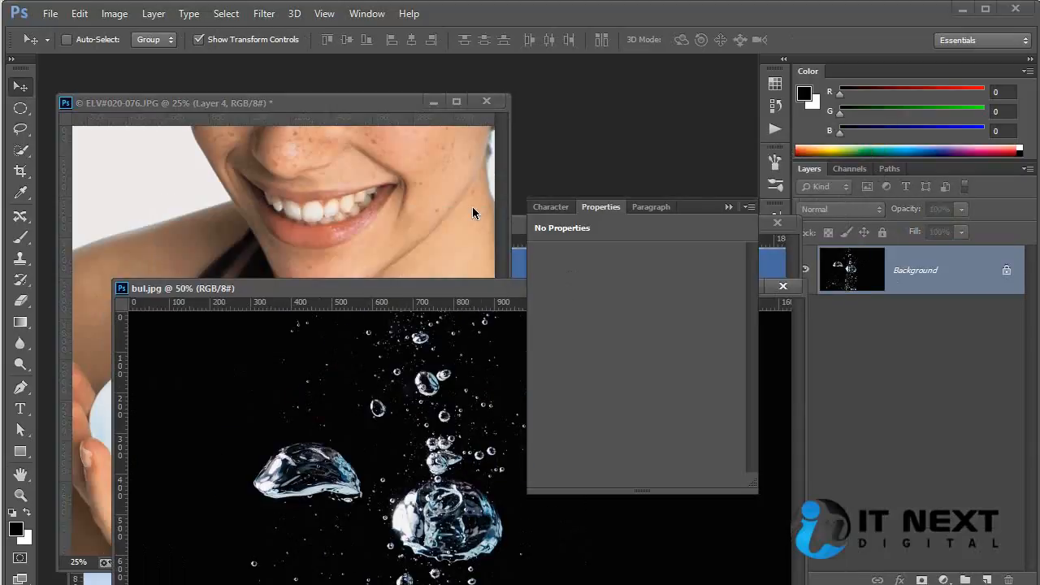
{"action": "left_click", "coordinate": [474, 214]}
{"action": "left_click", "coordinate": [866, 209]}
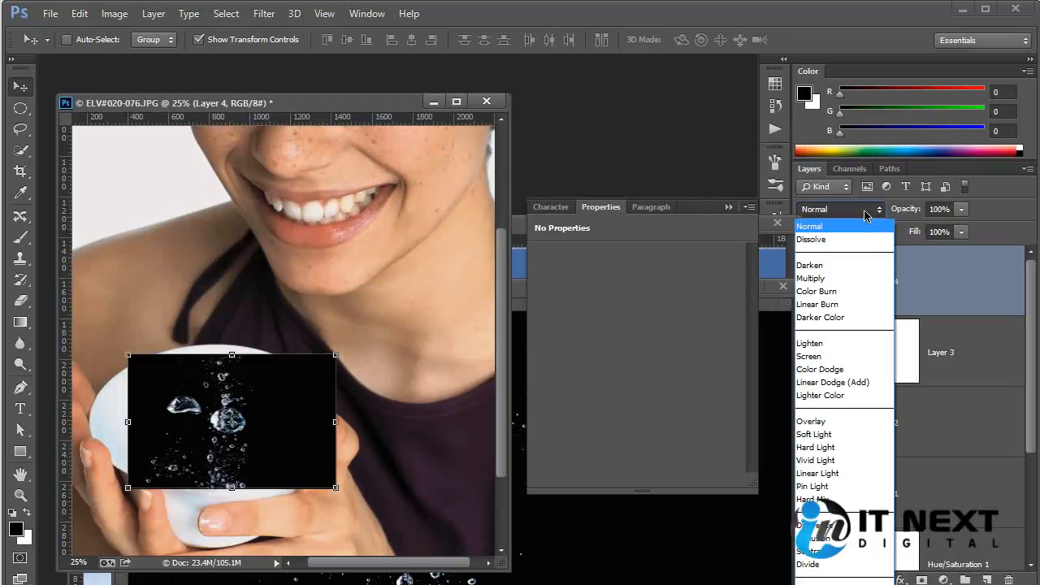
{"action": "left_click", "coordinate": [842, 360]}
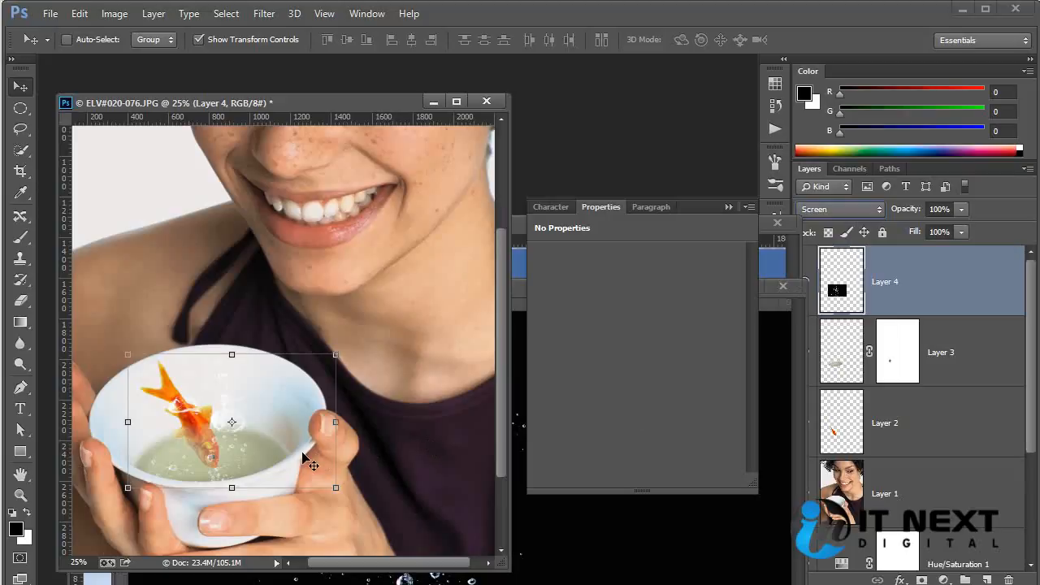
{"action": "mouse_move", "coordinate": [270, 445]}
{"action": "left_mouse_down"}
{"action": "mouse_move", "coordinate": [258, 444]}
{"action": "mouse_move", "coordinate": [265, 436]}
{"action": "left_mouse_up"}
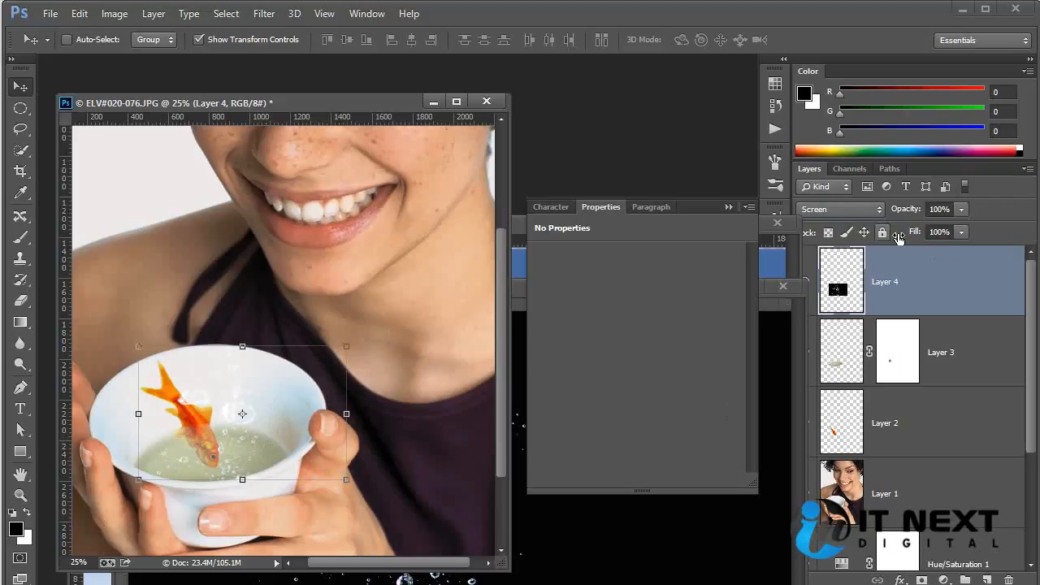
Step: Add a layer mask to Layer 4 and paint it black at 75% brush opacity over bubbles on the cup's inner wall and left rim
{"action": "left_click", "coordinate": [921, 580]}
{"action": "key", "text": "b"}
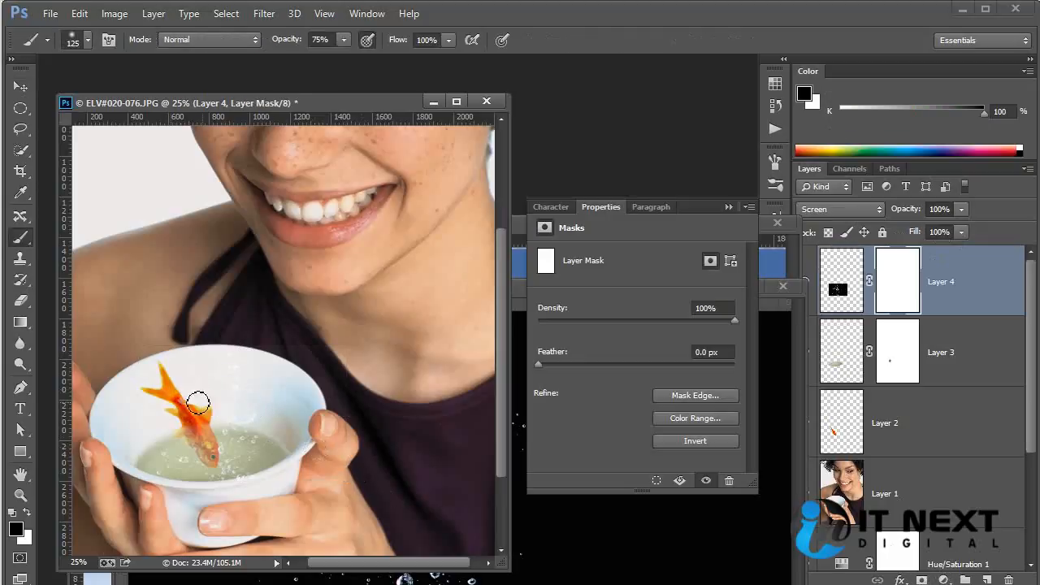
{"action": "mouse_move", "coordinate": [270, 419]}
{"action": "left_mouse_down"}
{"action": "mouse_move", "coordinate": [273, 368]}
{"action": "mouse_move", "coordinate": [209, 354]}
{"action": "mouse_move", "coordinate": [191, 381]}
{"action": "left_mouse_up"}
{"action": "left_click_drag", "start_coordinate": [158, 441], "coordinate": [139, 485]}
{"action": "left_click_drag", "start_coordinate": [144, 474], "coordinate": [172, 488]}
Step: Mask out the remaining stray bubbles along the cup's front rim and beside the fingers on Layer 4
{"action": "key", "text": "ctrl+plus"}
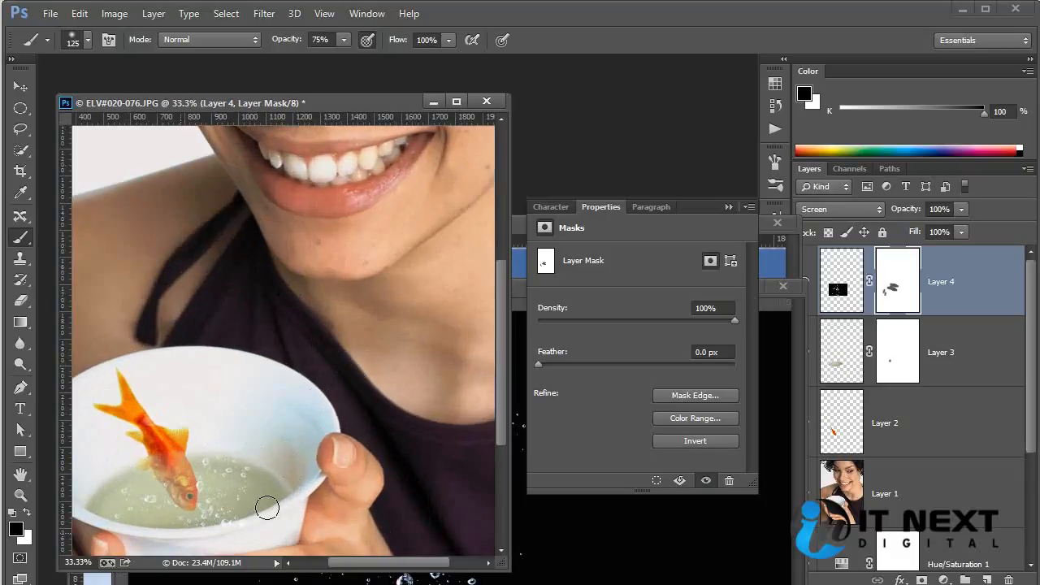
{"action": "mouse_move", "coordinate": [246, 525]}
{"action": "left_mouse_down"}
{"action": "mouse_move", "coordinate": [162, 527]}
{"action": "mouse_move", "coordinate": [105, 516]}
{"action": "mouse_move", "coordinate": [112, 525]}
{"action": "left_mouse_up"}
{"action": "left_click_drag", "start_coordinate": [384, 456], "coordinate": [348, 446]}
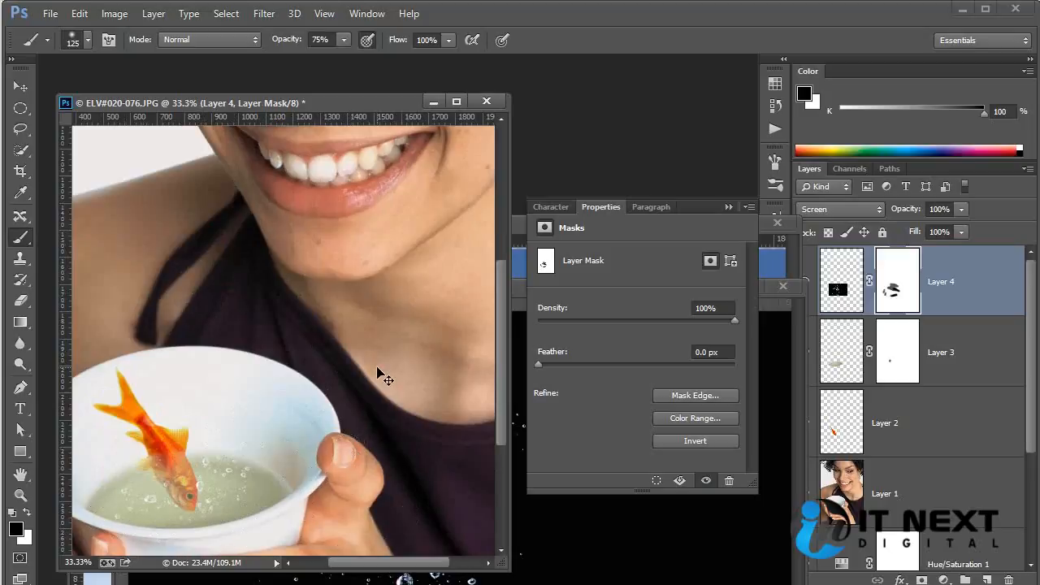
{"action": "key", "text": "ctrl+minus"}
{"action": "key", "text": "ctrl+minus"}
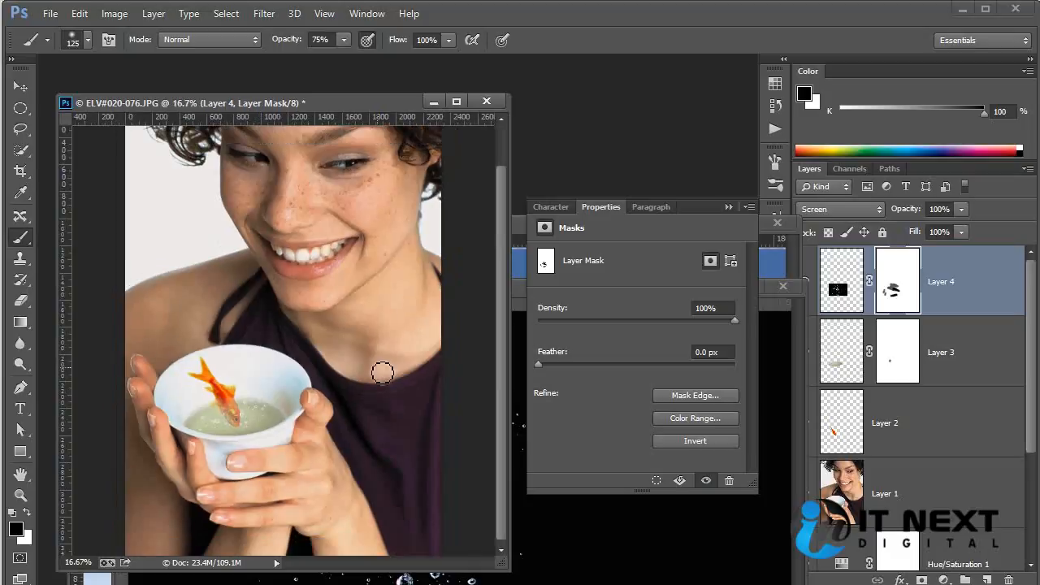